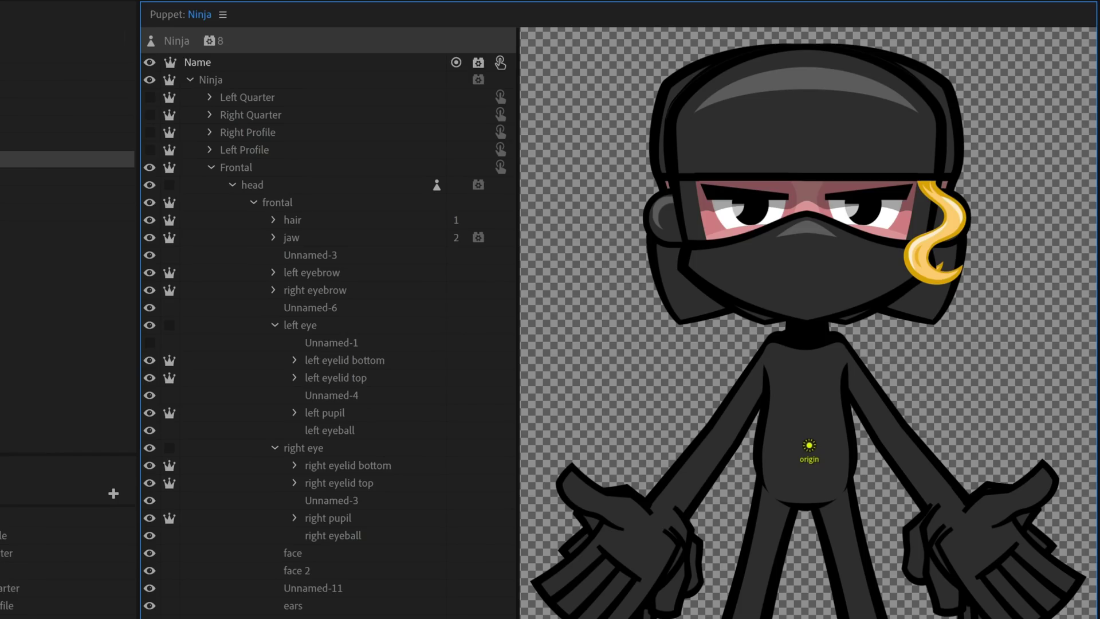
Go back to the Start page showing template puppets such as Red Monster and Sticky.
left_click(365, 273)
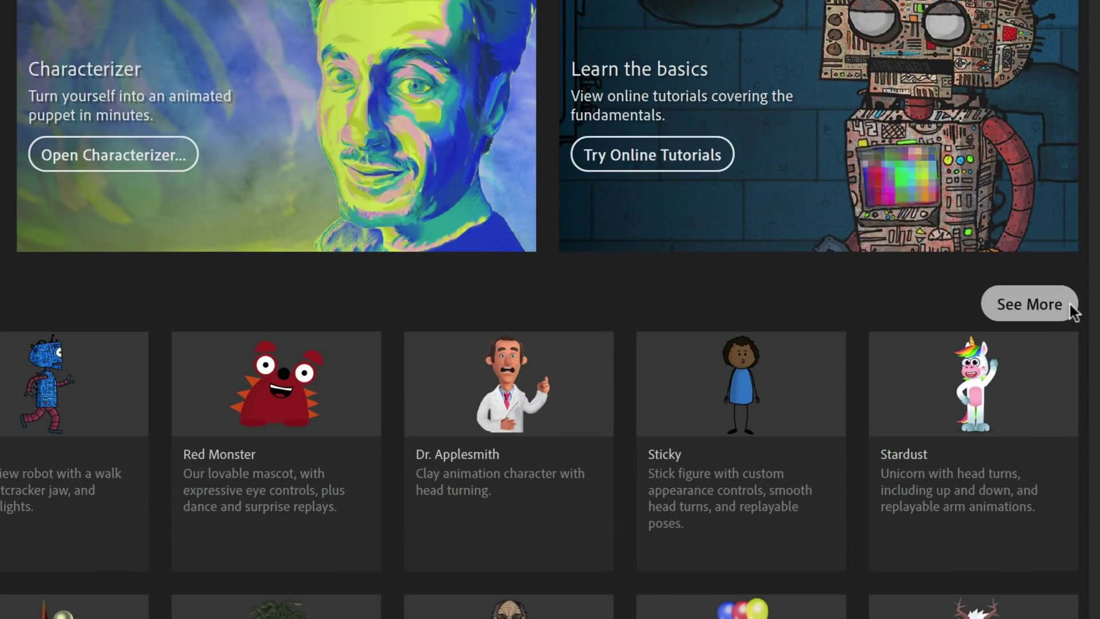
Browse more example puppets online through See More.
left_click(1029, 303)
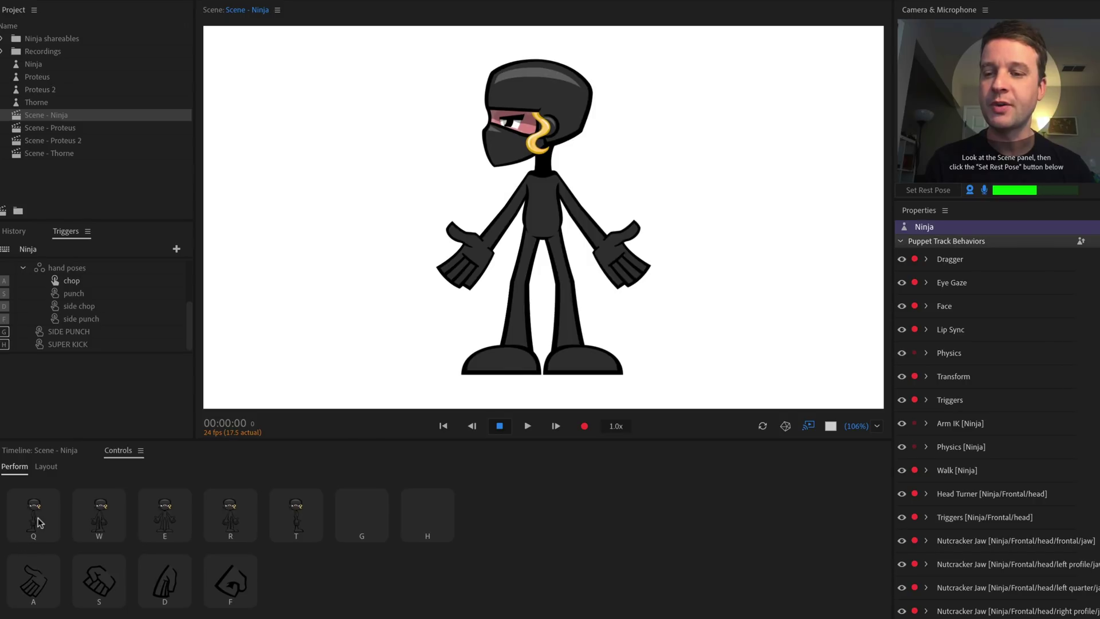
left_click(87, 522)
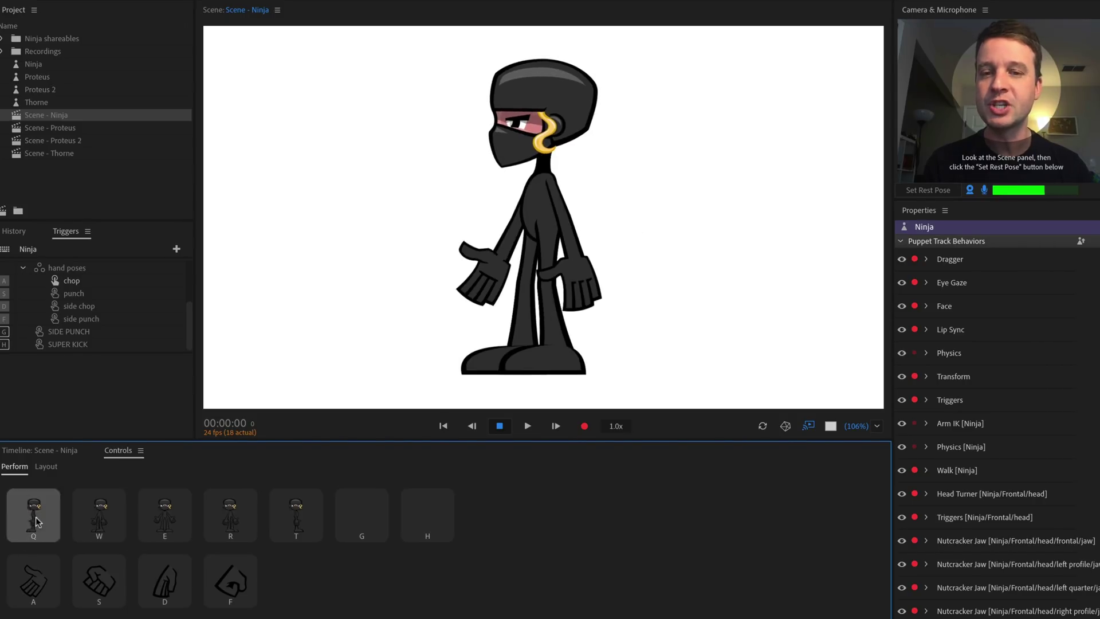
left_click(172, 524)
left_click(226, 525)
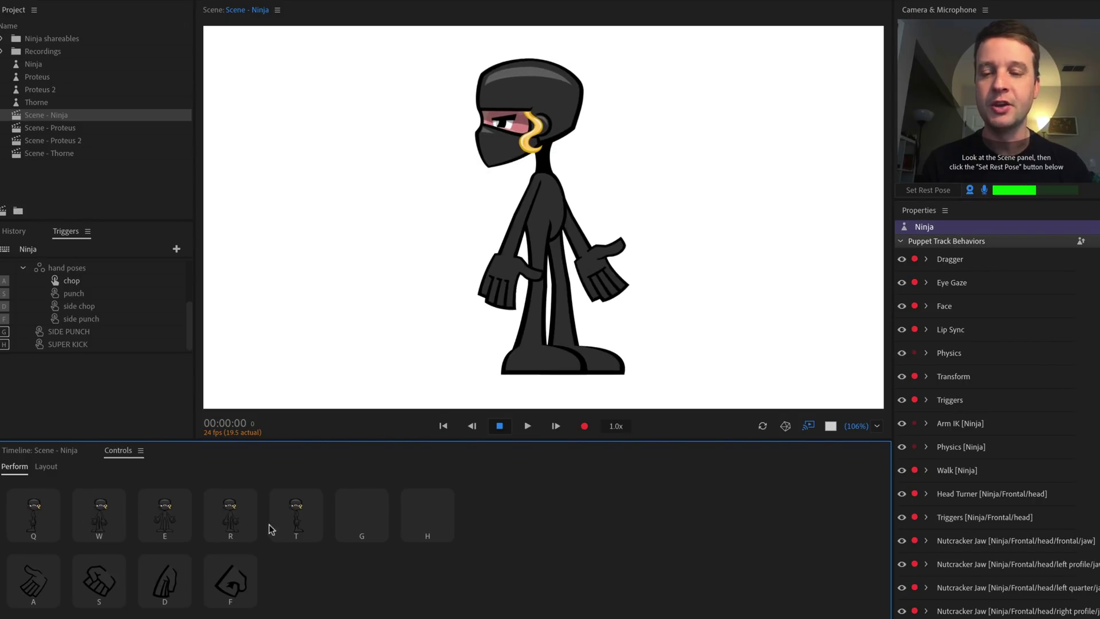
left_click(296, 524)
left_click(232, 523)
left_click(168, 524)
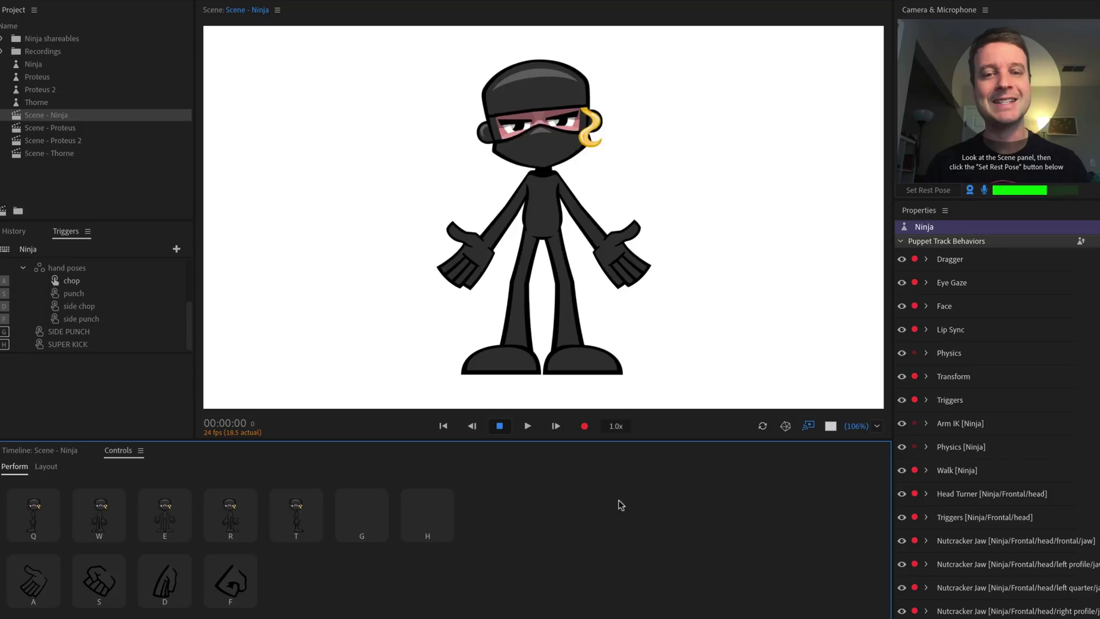
left_click_drag(633, 290, 613, 226)
left_click_drag(461, 277, 475, 252)
left_click_drag(577, 373, 578, 344)
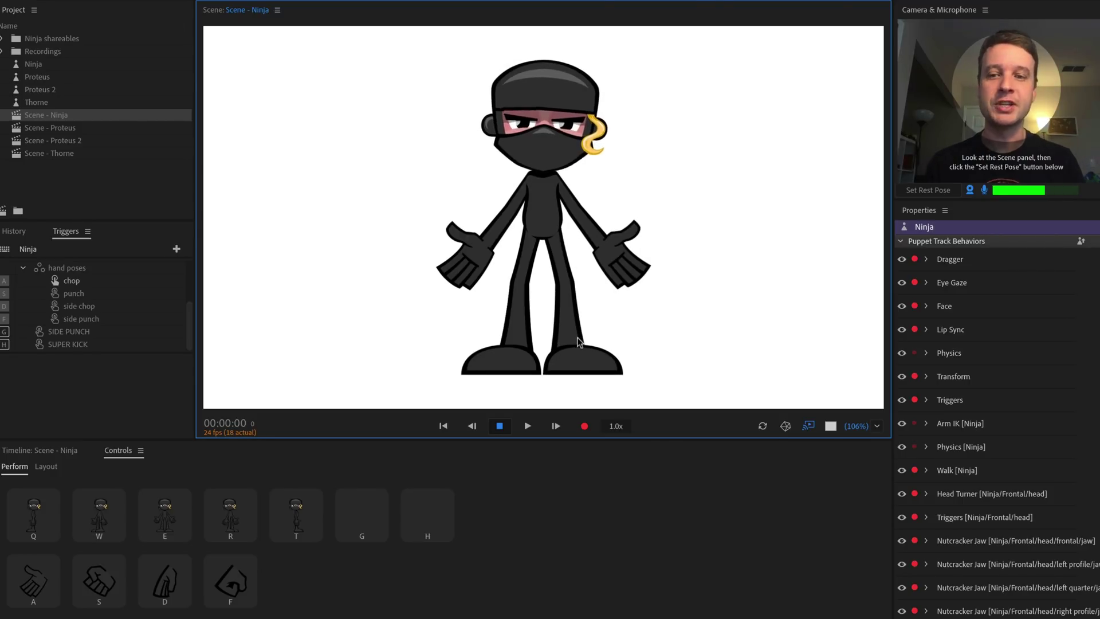
scroll(1042, 366, "down", 10)
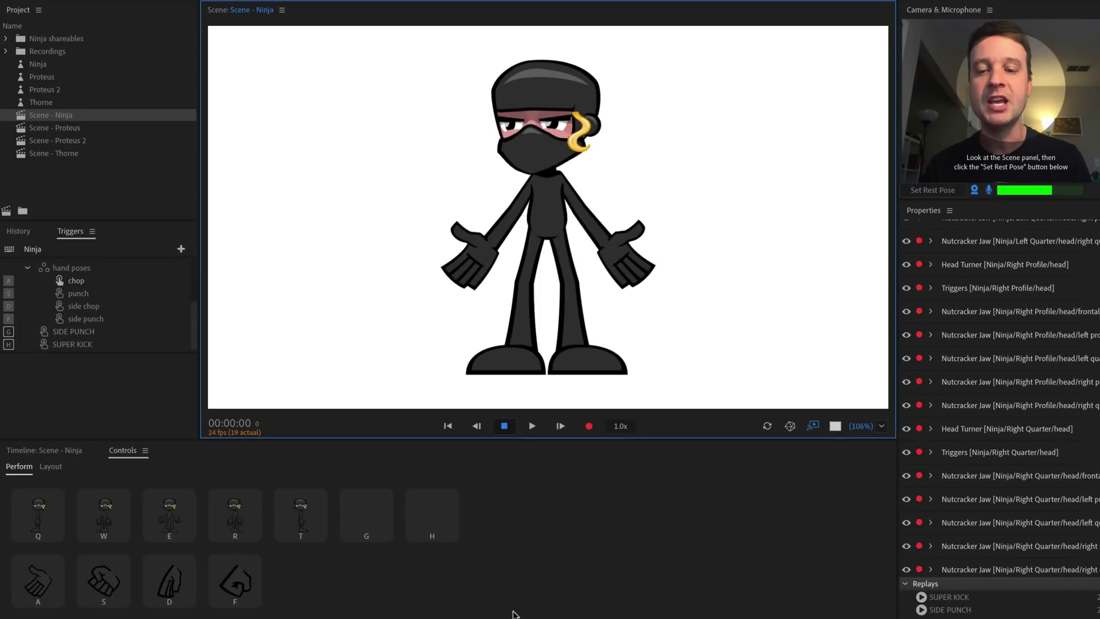
key("g")
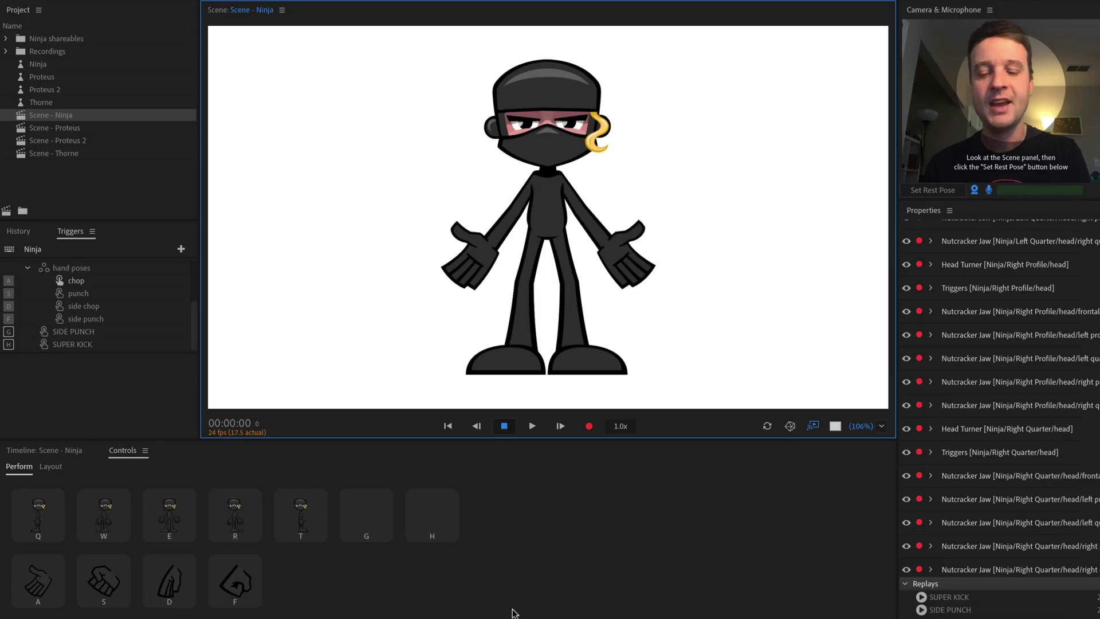
key("h")
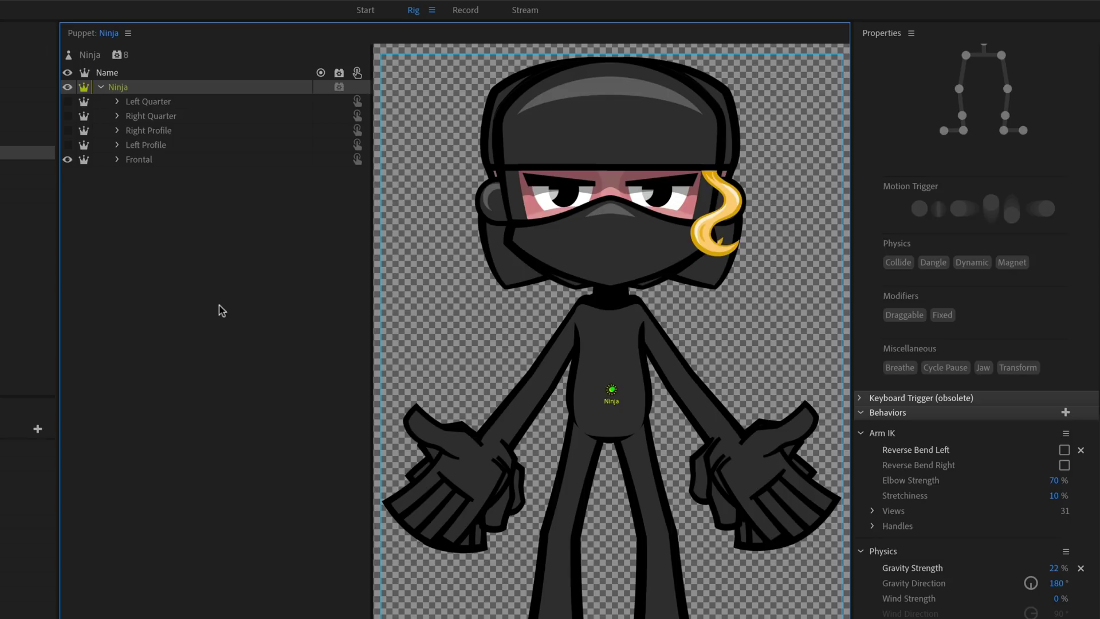
Inspect the Ninja's Left Quarter, Right Quarter, Right Profile, Left Profile and Frontal views.
left_click(167, 103)
left_click(160, 118)
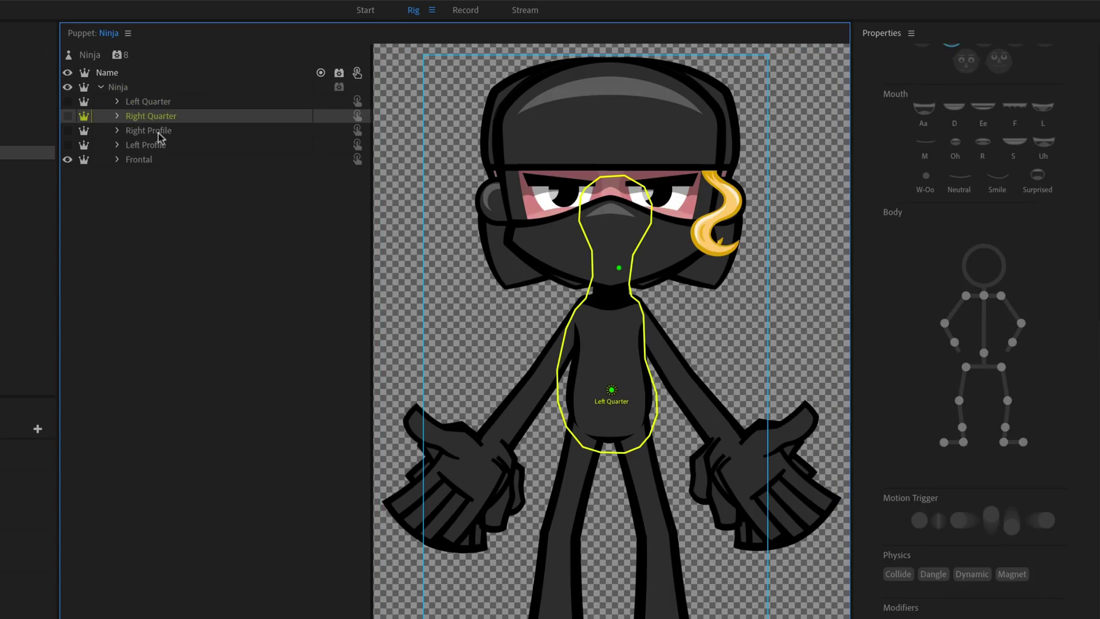
left_click(158, 132)
left_click(158, 145)
left_click(118, 162)
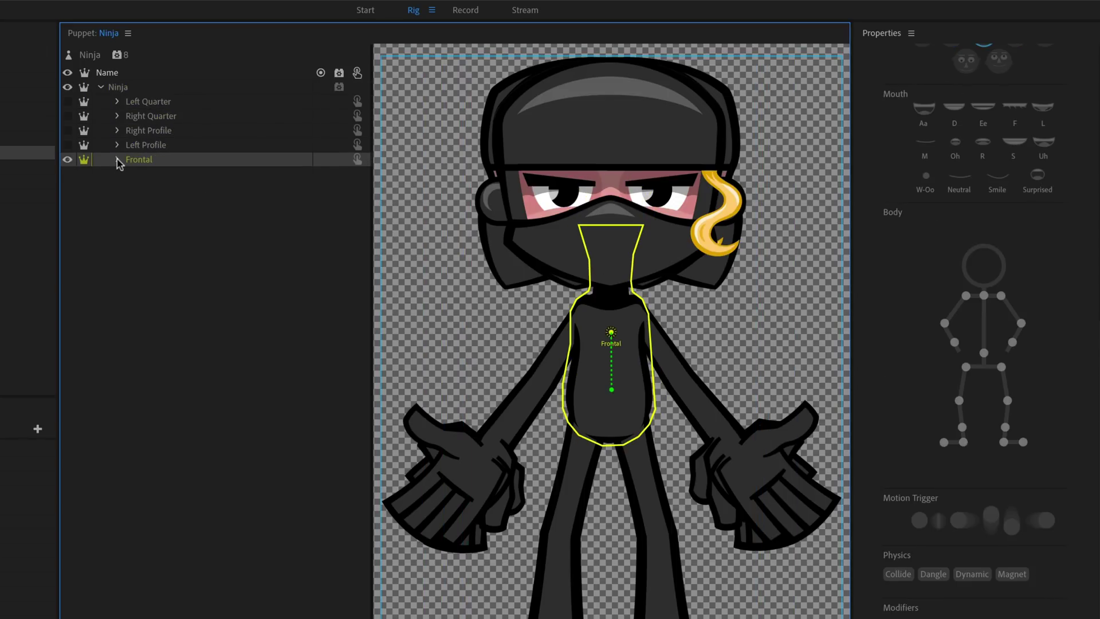
Expand Frontal > head > frontal to list face layers, then show the Ninja's overall settings.
left_click(117, 160)
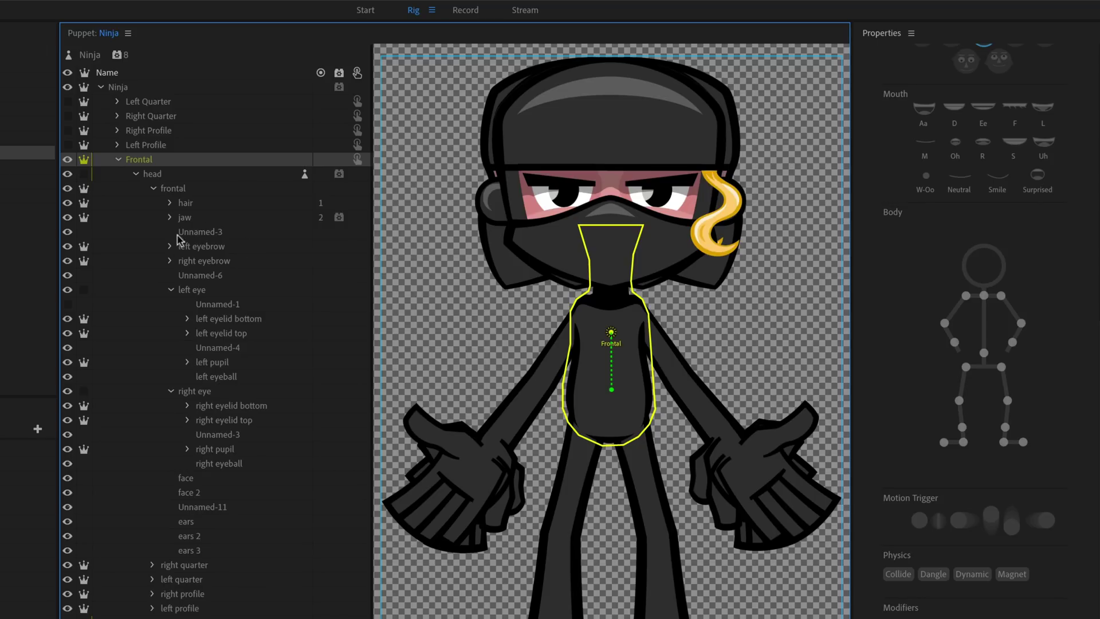
left_click(154, 189)
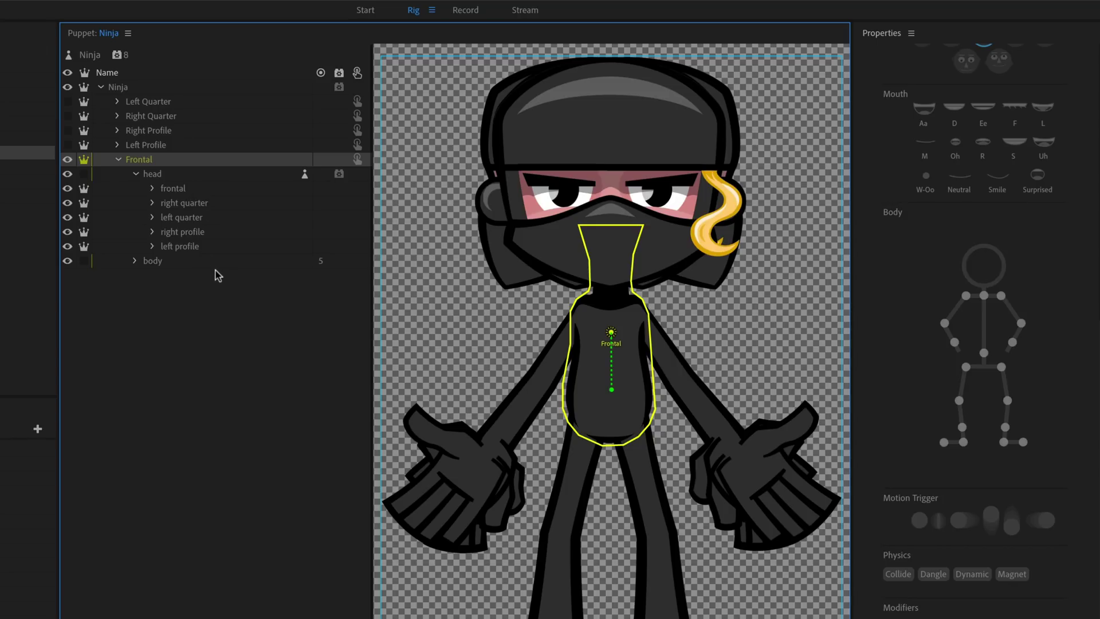
left_click(153, 189)
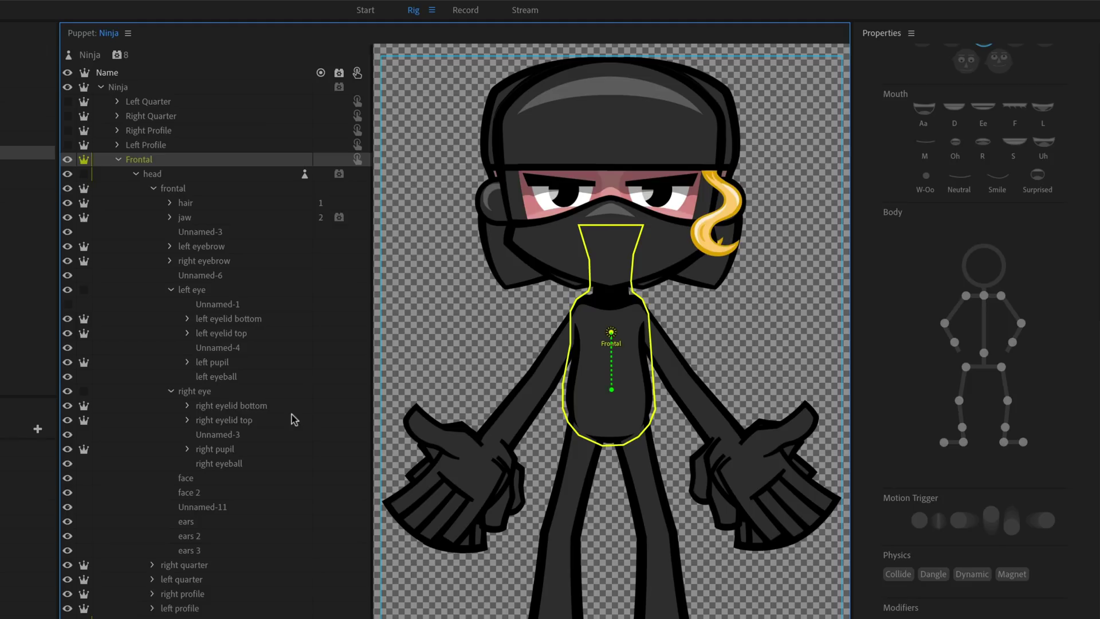
left_click(200, 54)
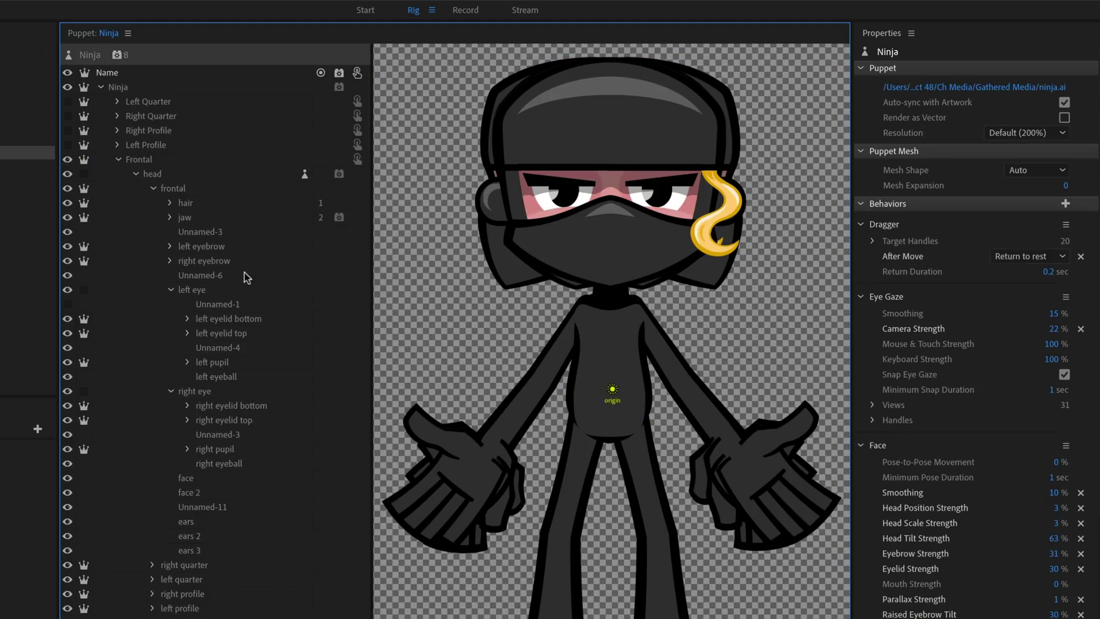
left_click(247, 247)
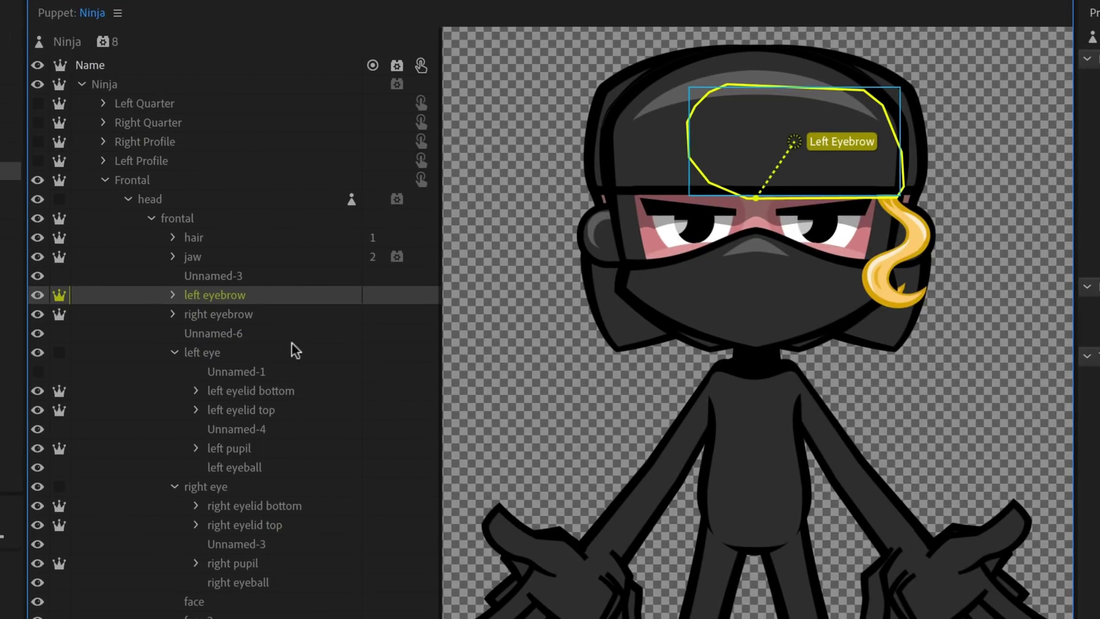
left_click(262, 314)
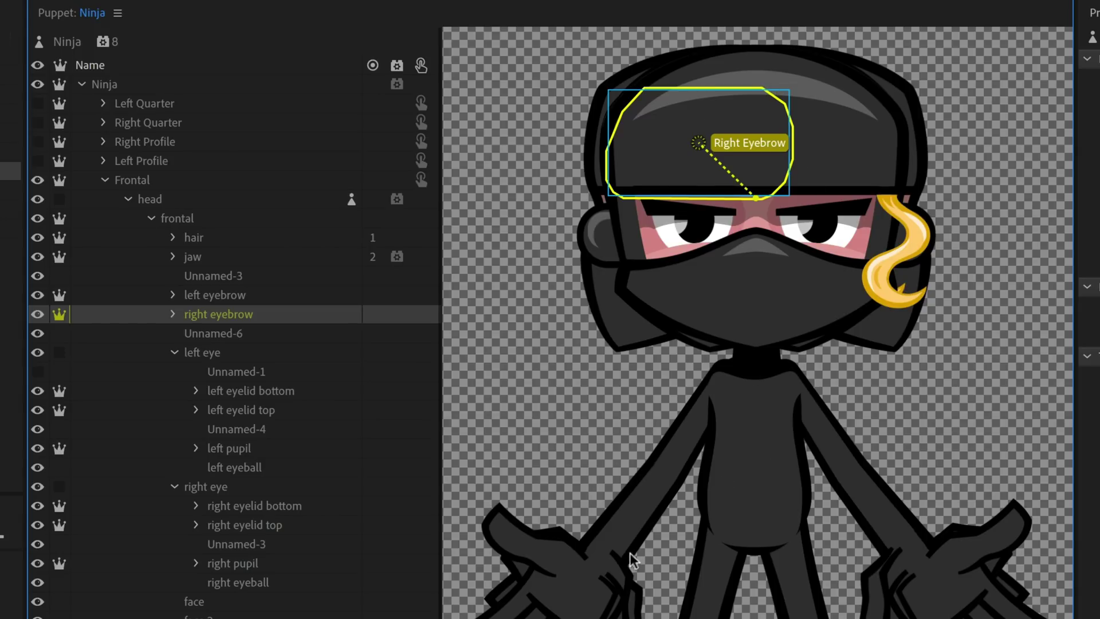
left_click(263, 389)
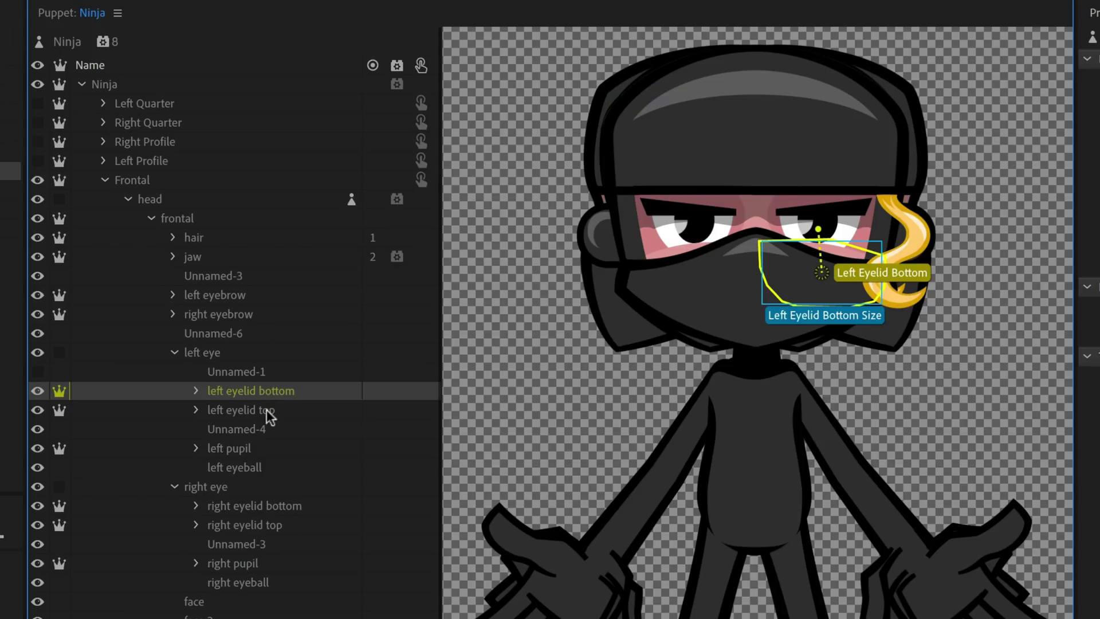
left_click(265, 408)
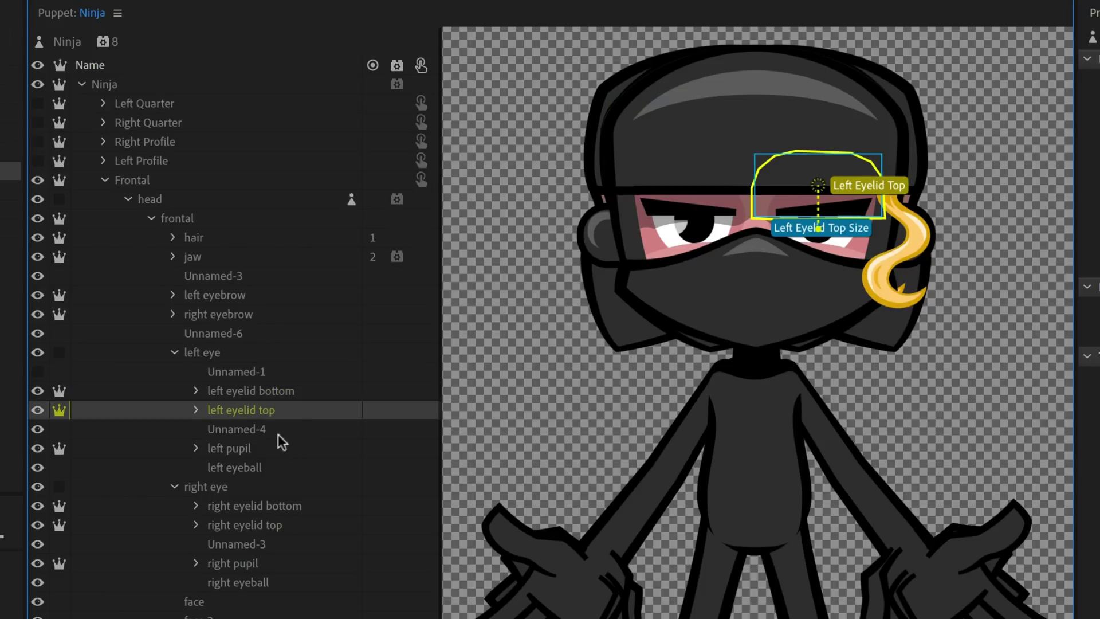
left_click(283, 390)
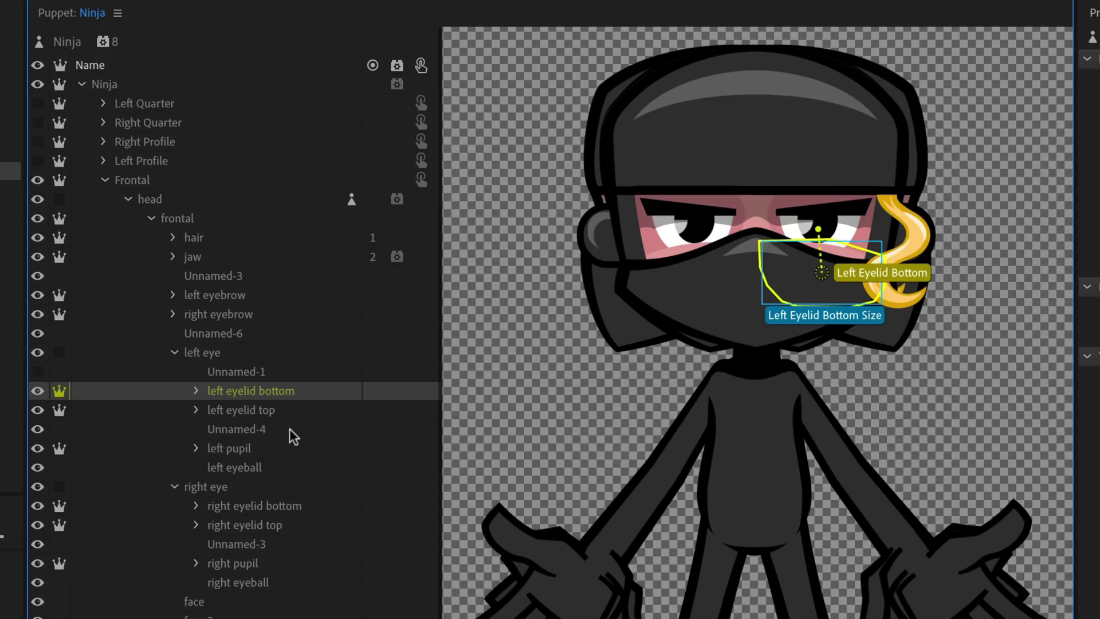
left_click(285, 409)
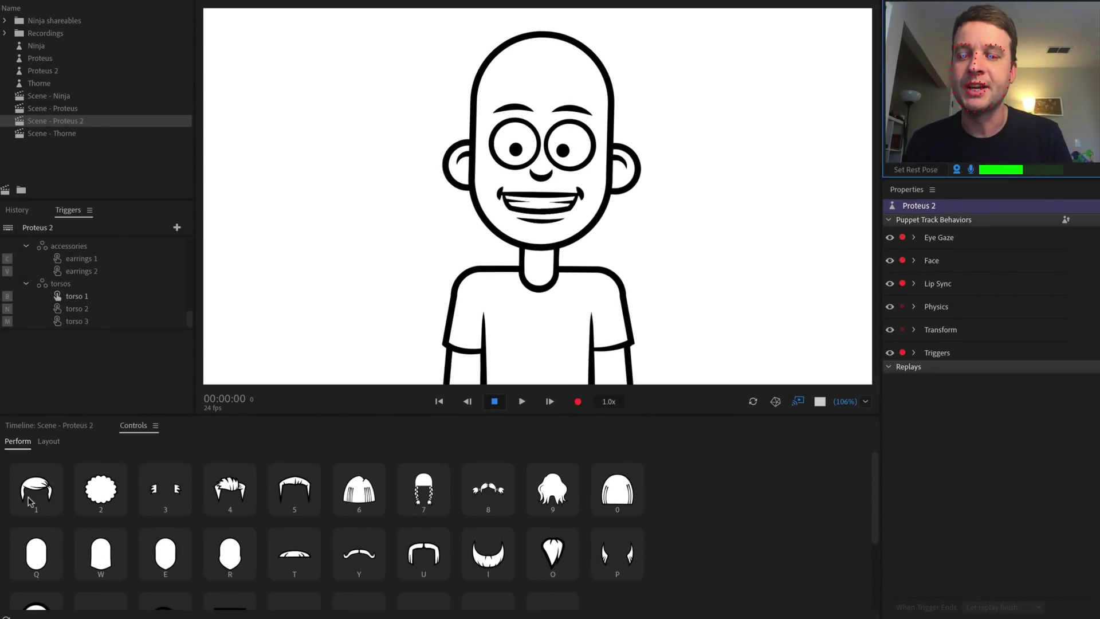
Cycle through the hair styles, from curly to pigtails, settling on long wavy hair.
left_click(101, 496)
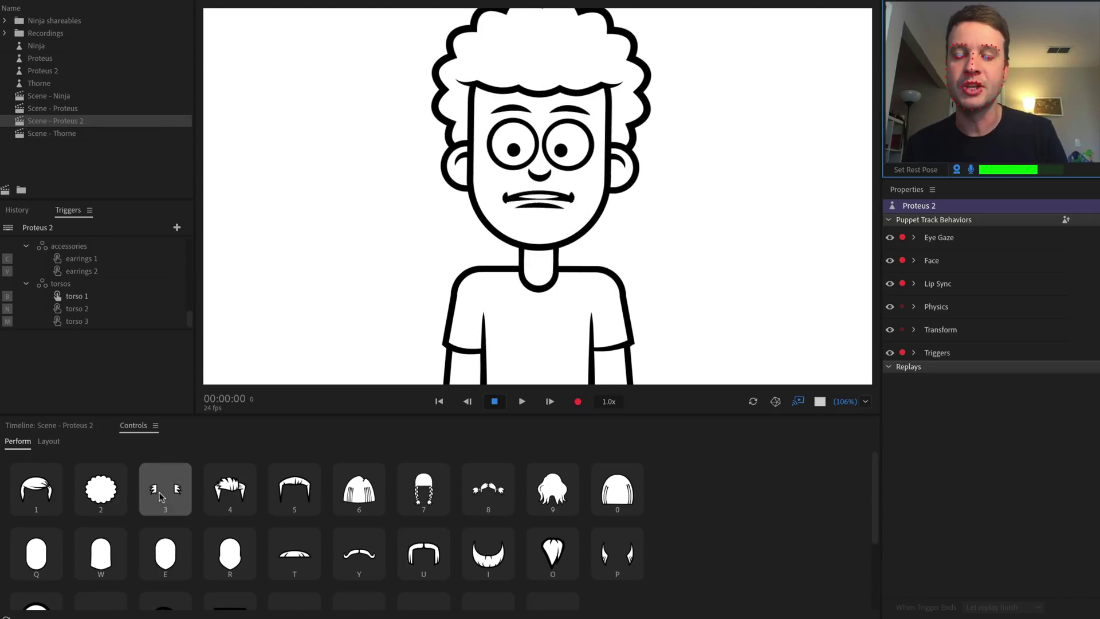
left_click(165, 492)
left_click(227, 490)
left_click(279, 496)
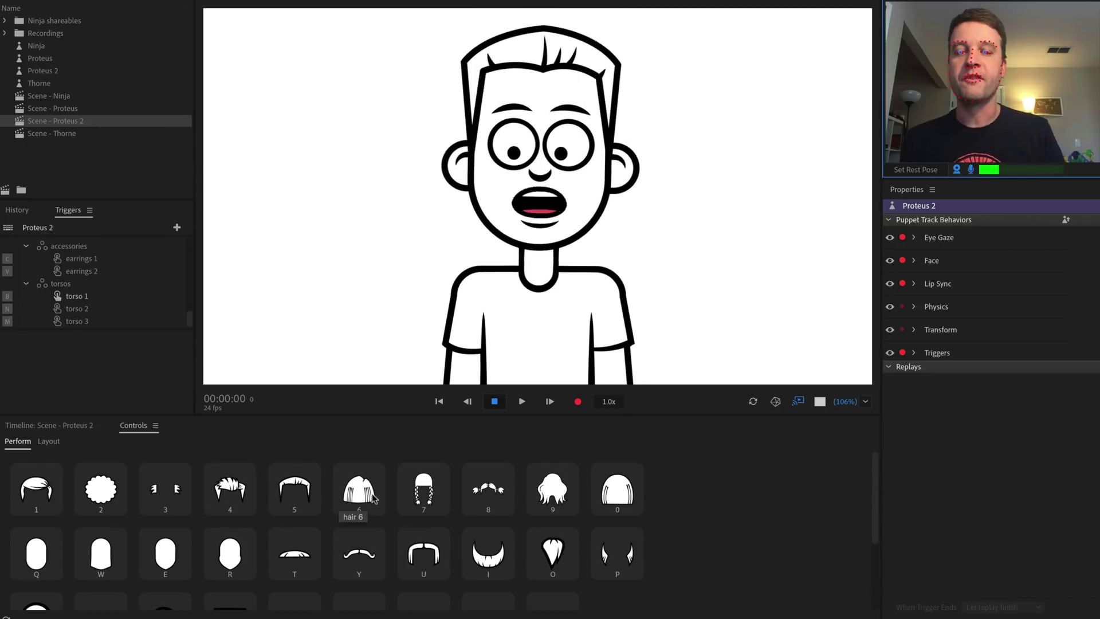
left_click(361, 497)
left_click(416, 500)
left_click(488, 492)
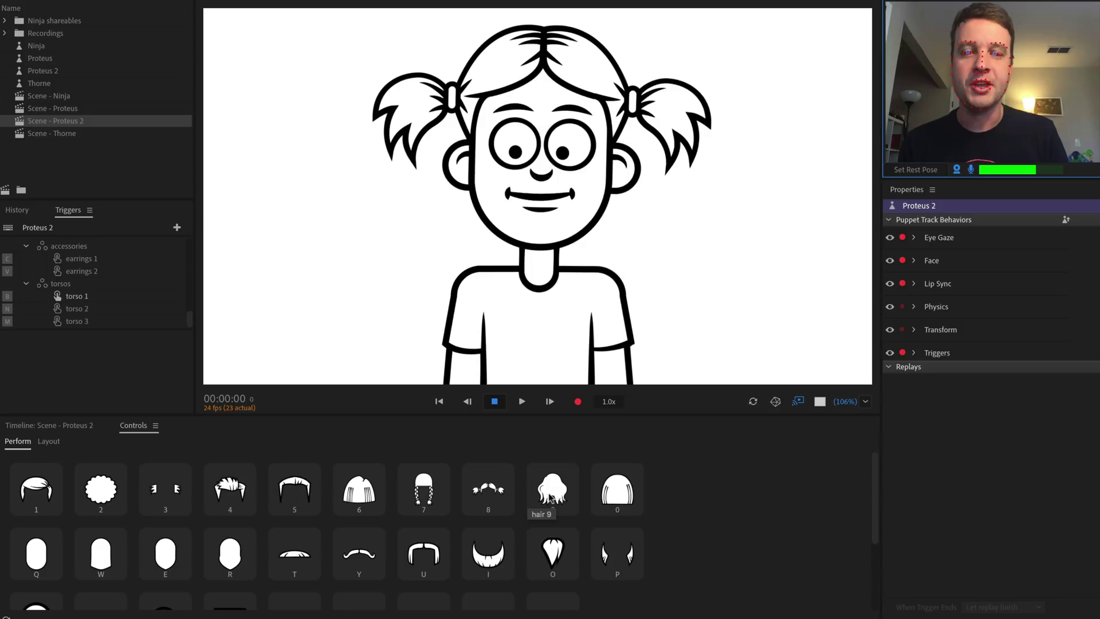
left_click(553, 493)
left_click(617, 493)
left_click(552, 492)
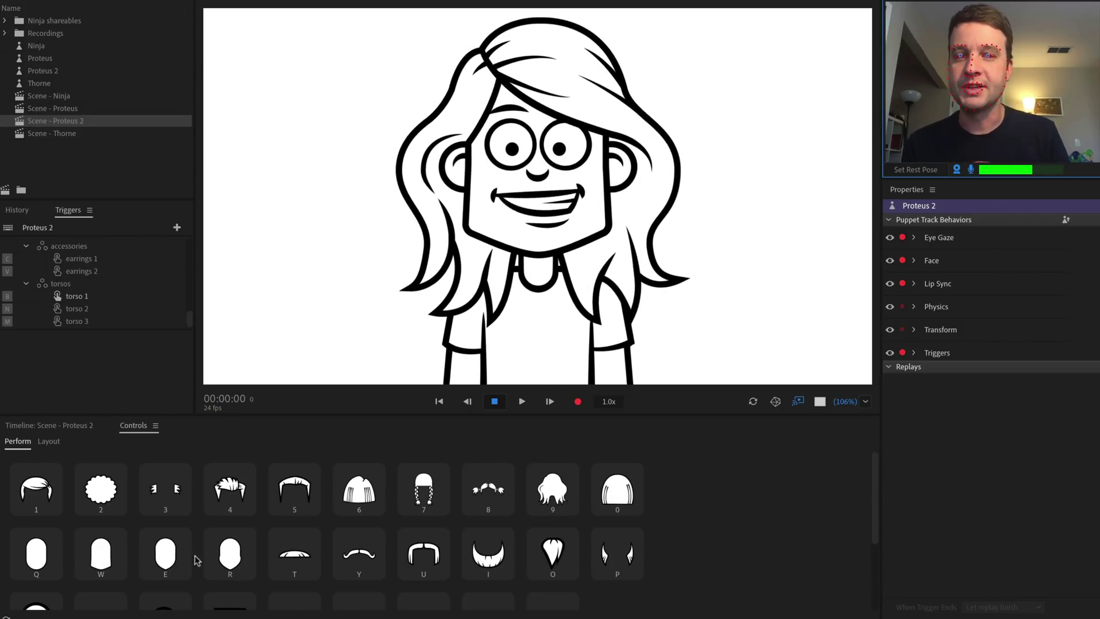
Give the puppet a rounder head, try three moustaches, then remove moustache and beard.
left_click(228, 561)
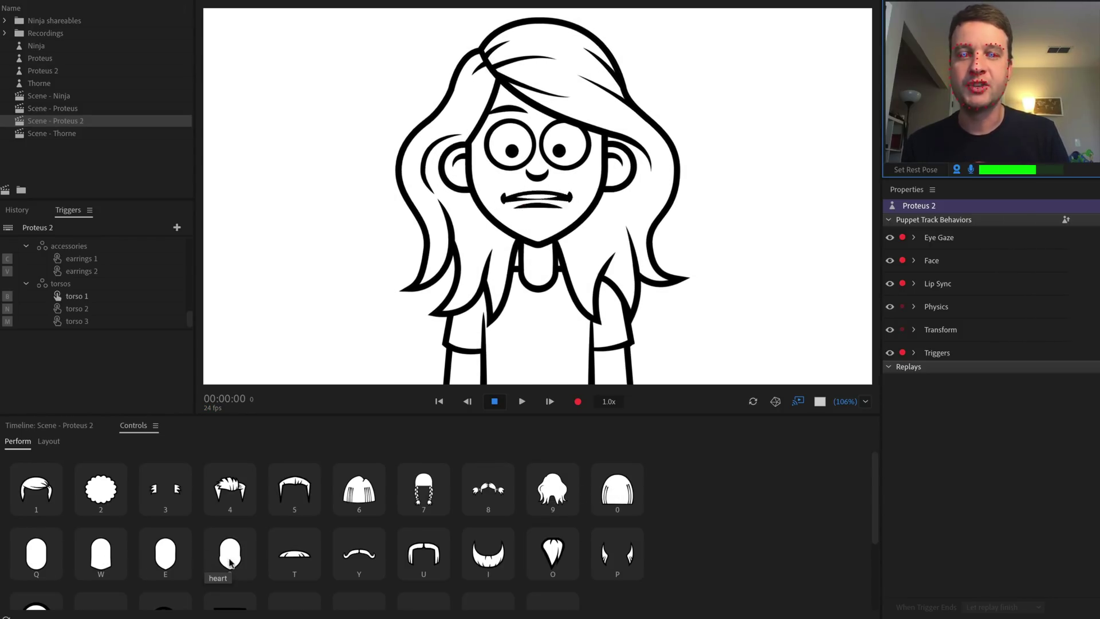
left_click(294, 553)
left_click(359, 553)
left_click(413, 555)
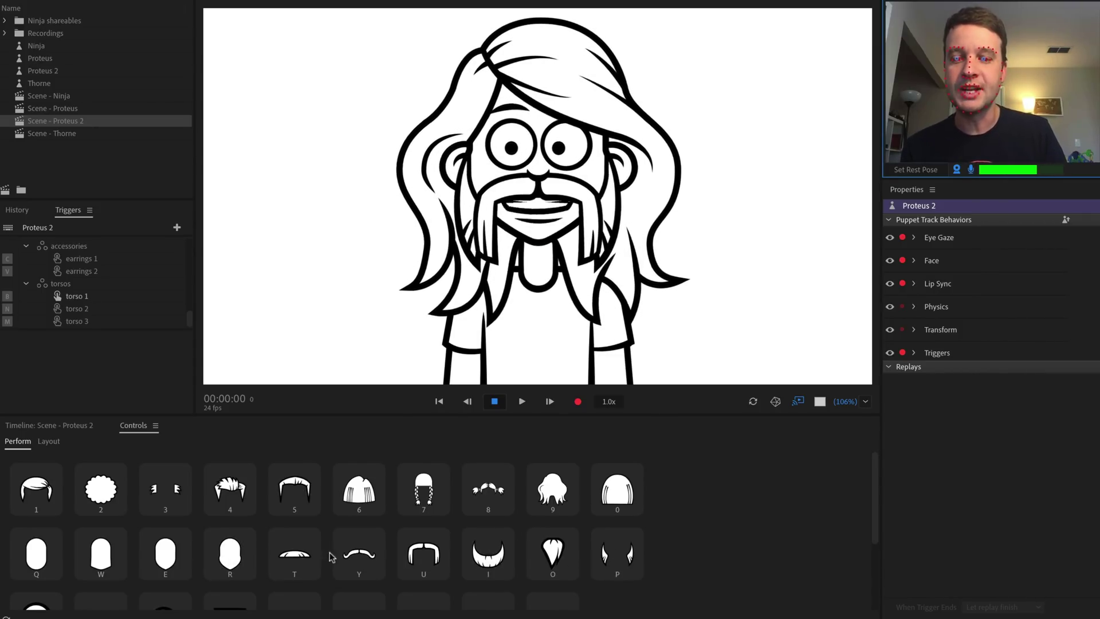
left_click(310, 560)
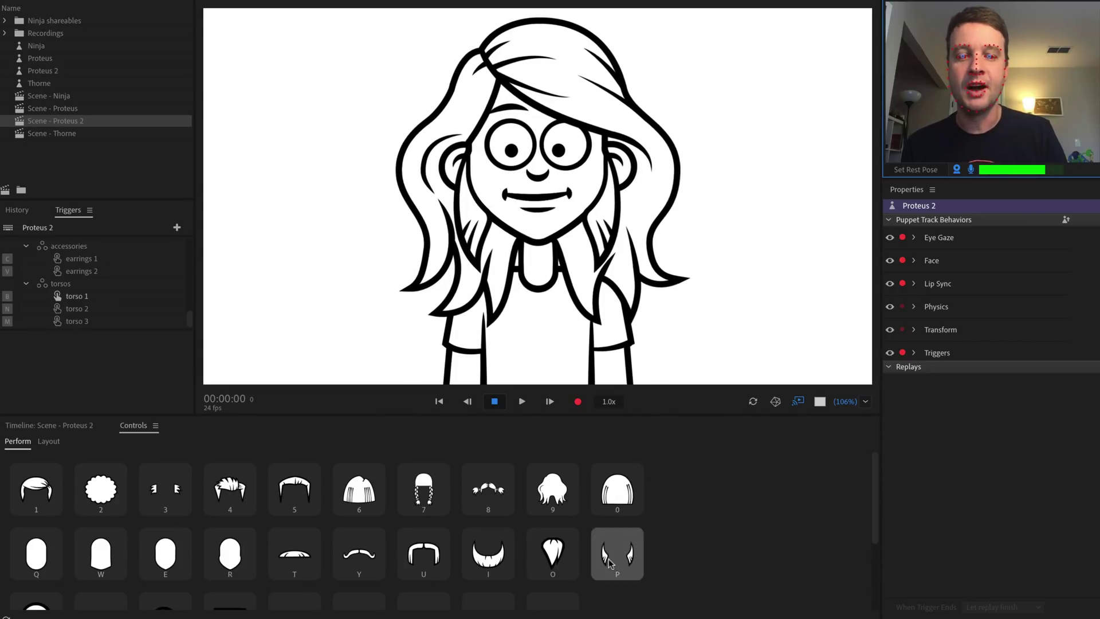
Try small dot eyes and round eye whites, ending with half-lidded eyeball 4 eyes.
scroll(695, 553, "down", 2)
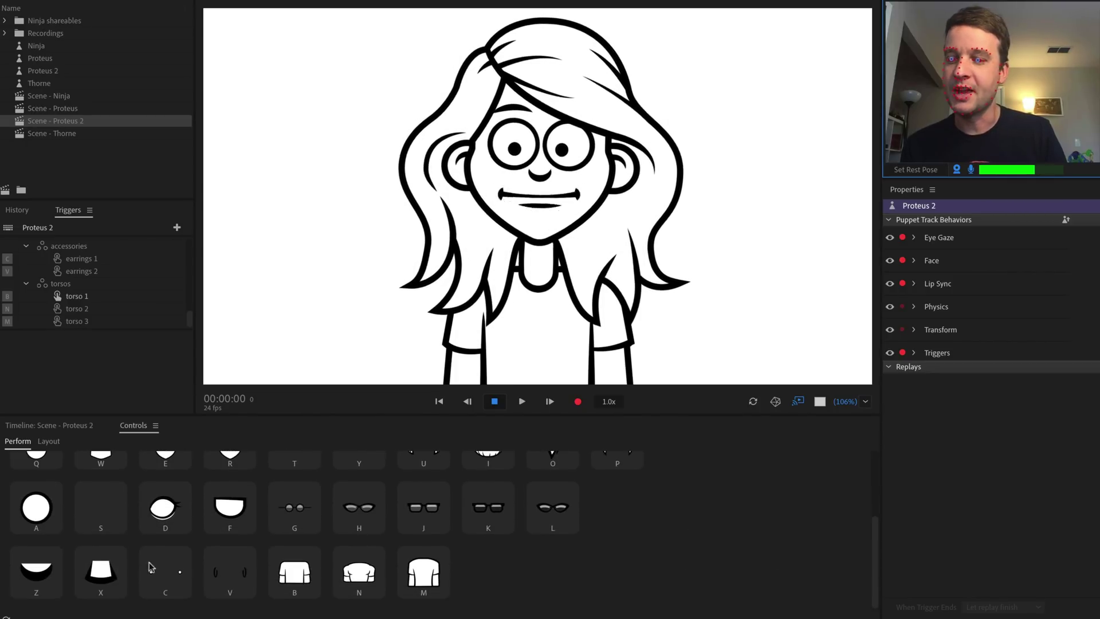
left_click(99, 522)
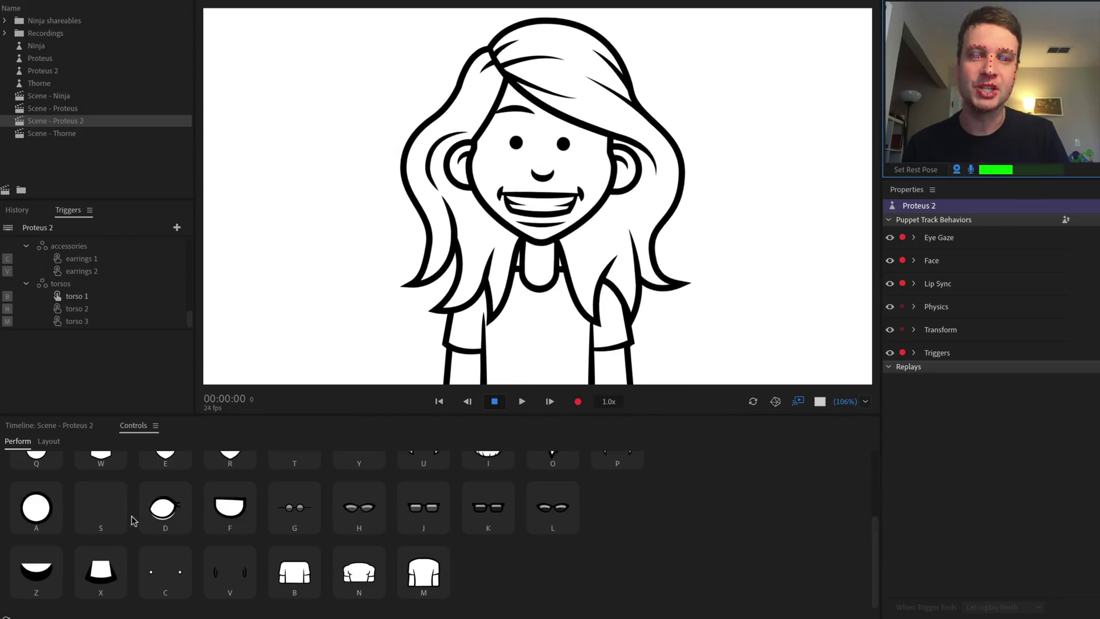
left_click(114, 522)
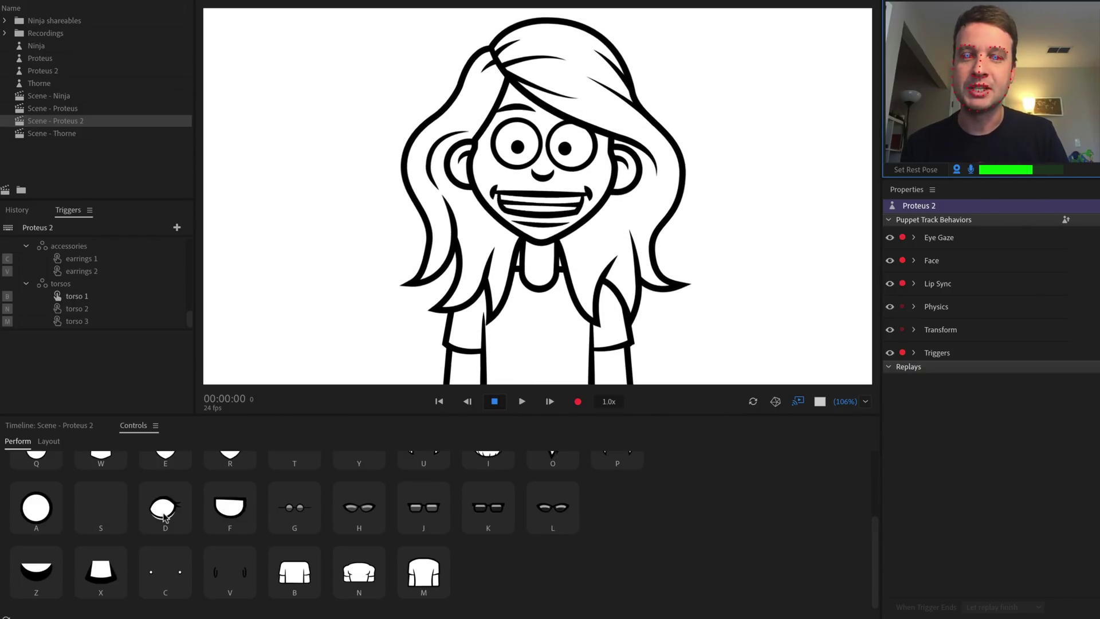
left_click(231, 519)
Try each glasses style through glasses 4 sunglasses, then remove the glasses.
left_click(294, 514)
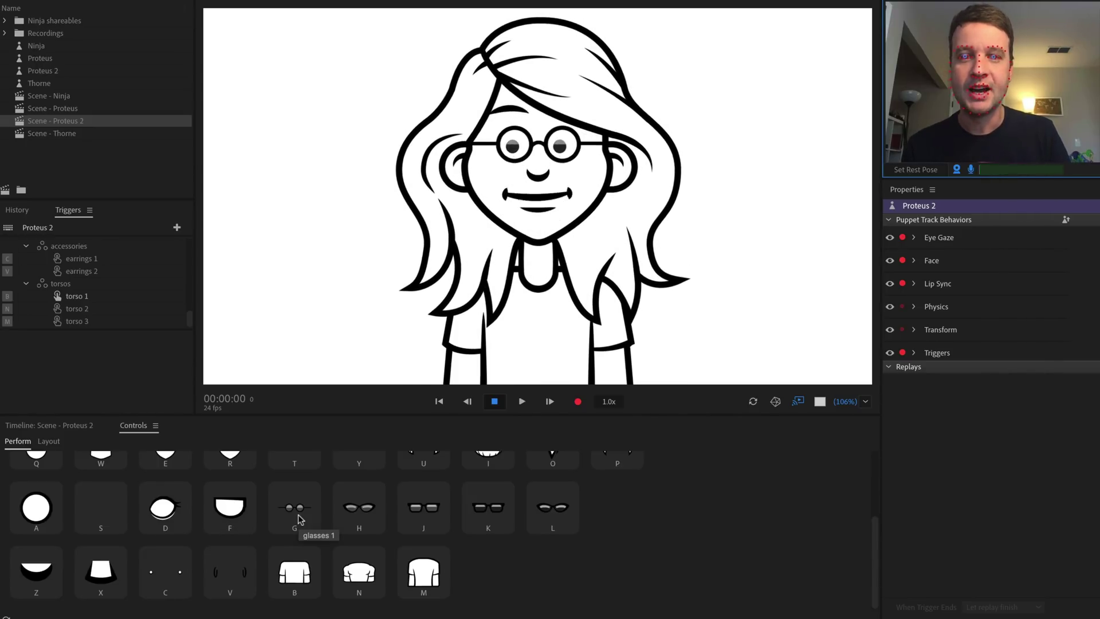
left_click(359, 518)
left_click(421, 516)
left_click(490, 516)
left_click(561, 519)
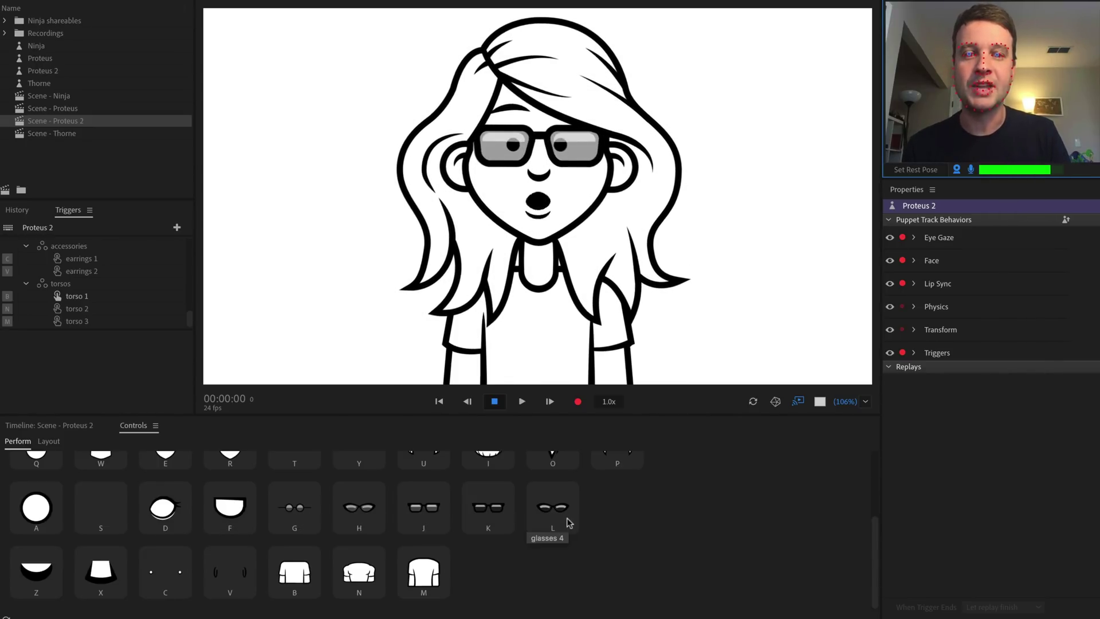
left_click(563, 520)
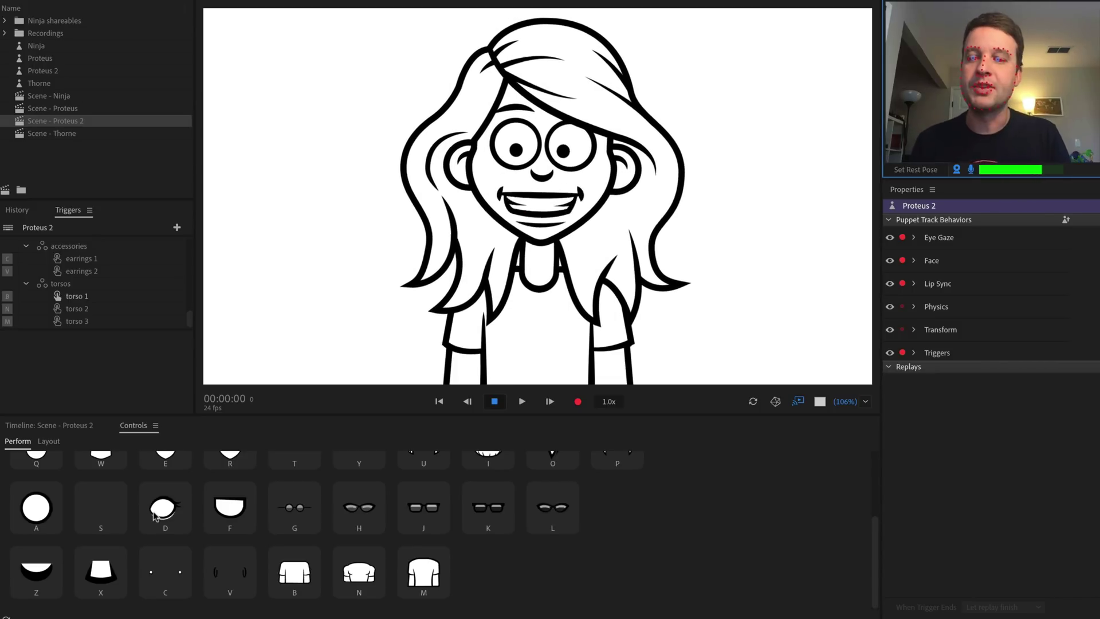
Switch to nose 2, add earrings, and change the shirt to torso 3.
left_click(87, 578)
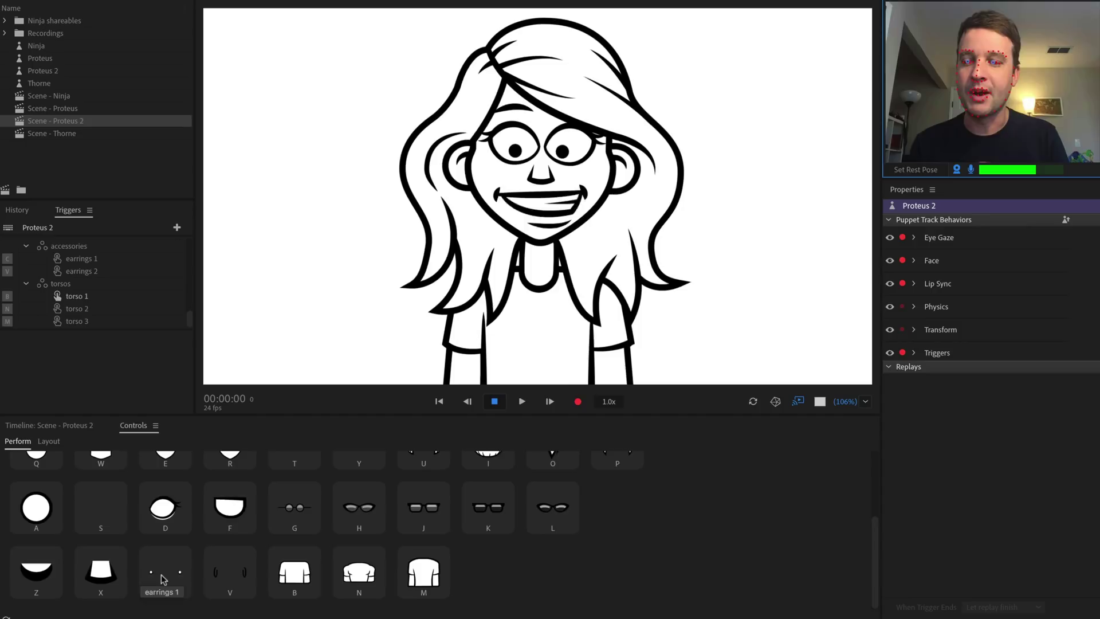
left_click(184, 581)
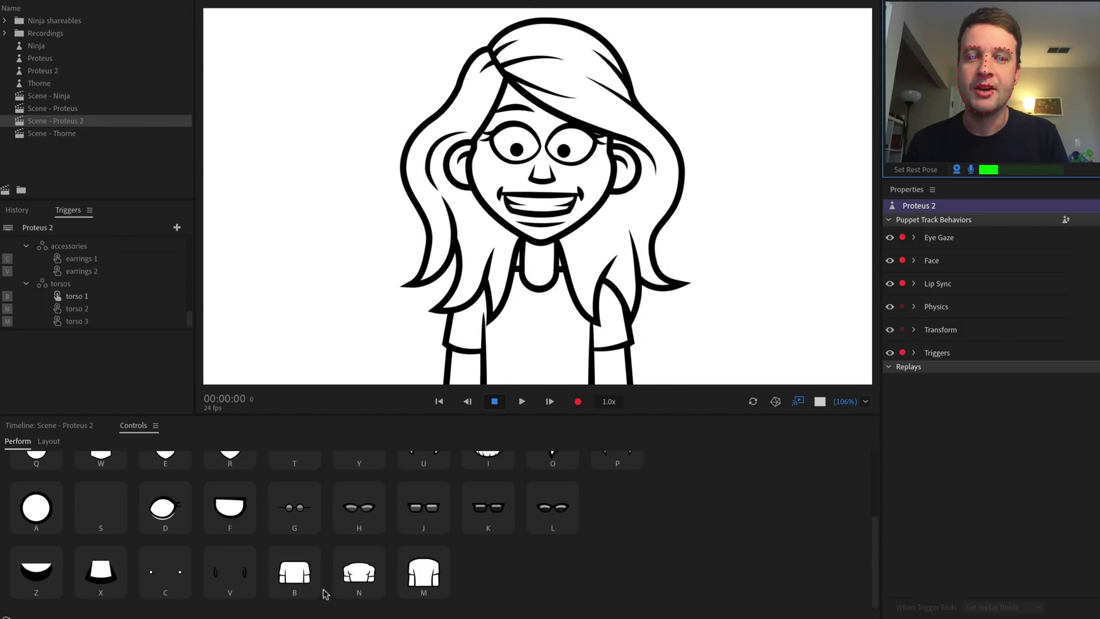
left_click(403, 586)
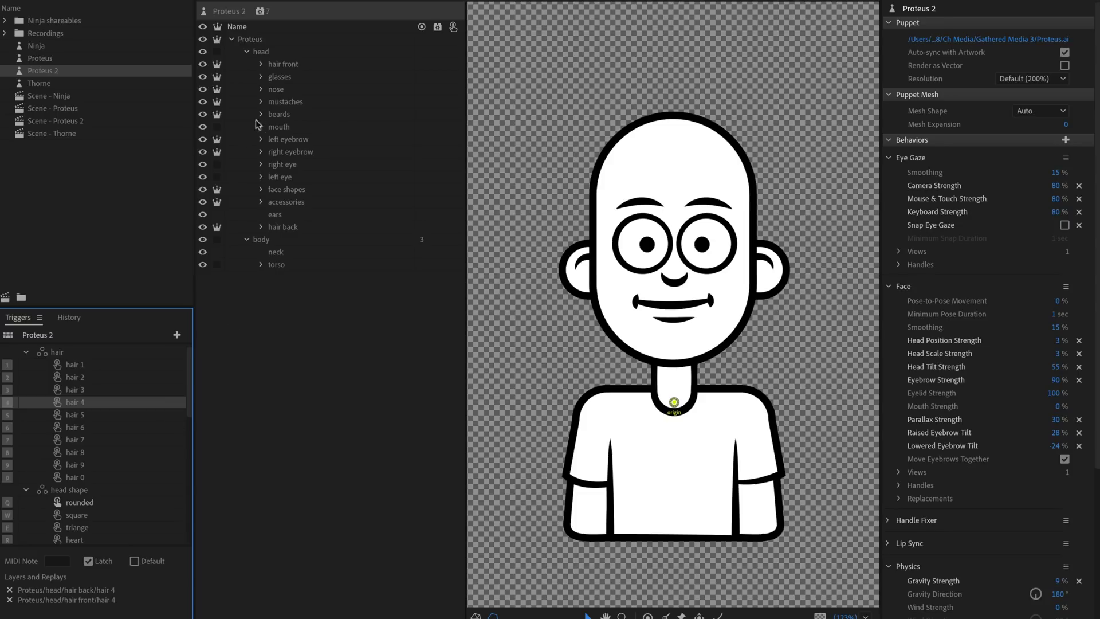
Expand hair front and hair back, apply hair 6 with key 6, and inspect its trigger.
left_click(262, 64)
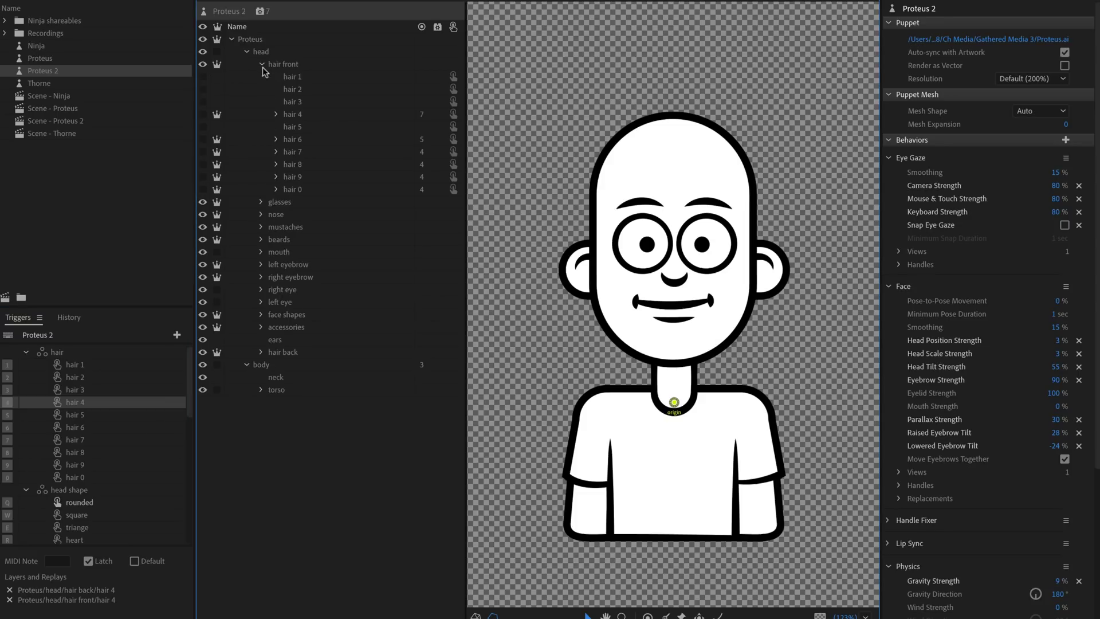
left_click(261, 352)
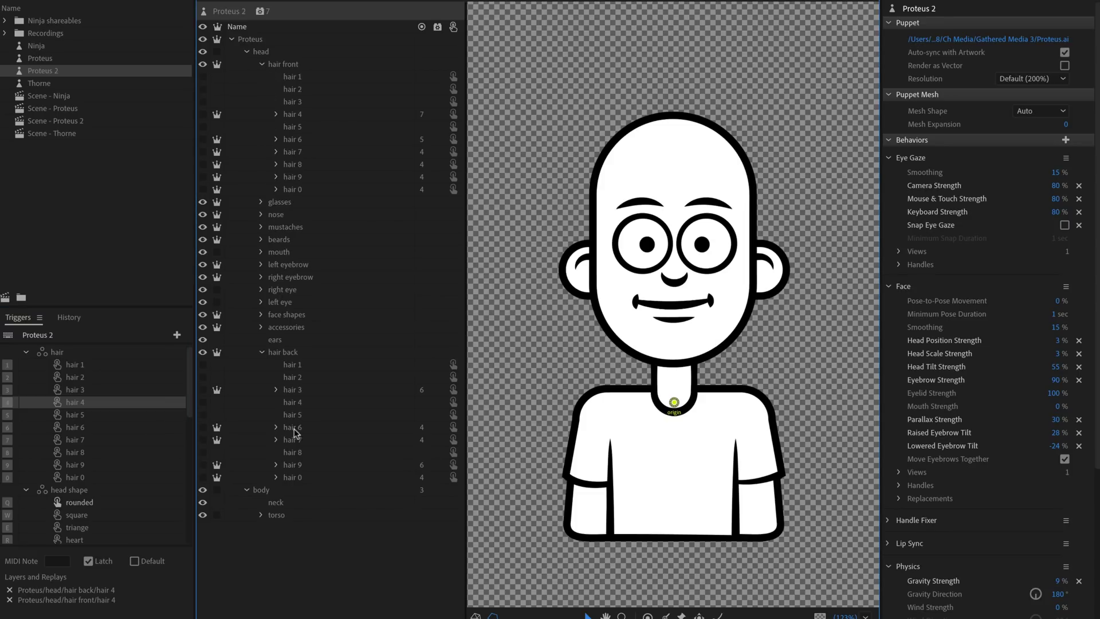
key("6")
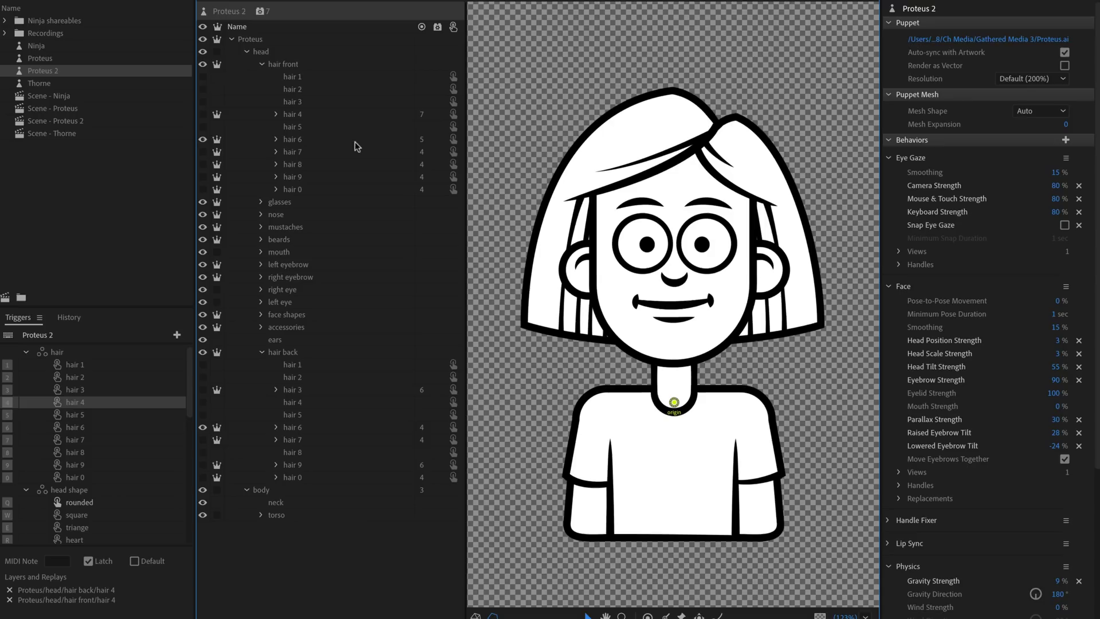
left_click(91, 428)
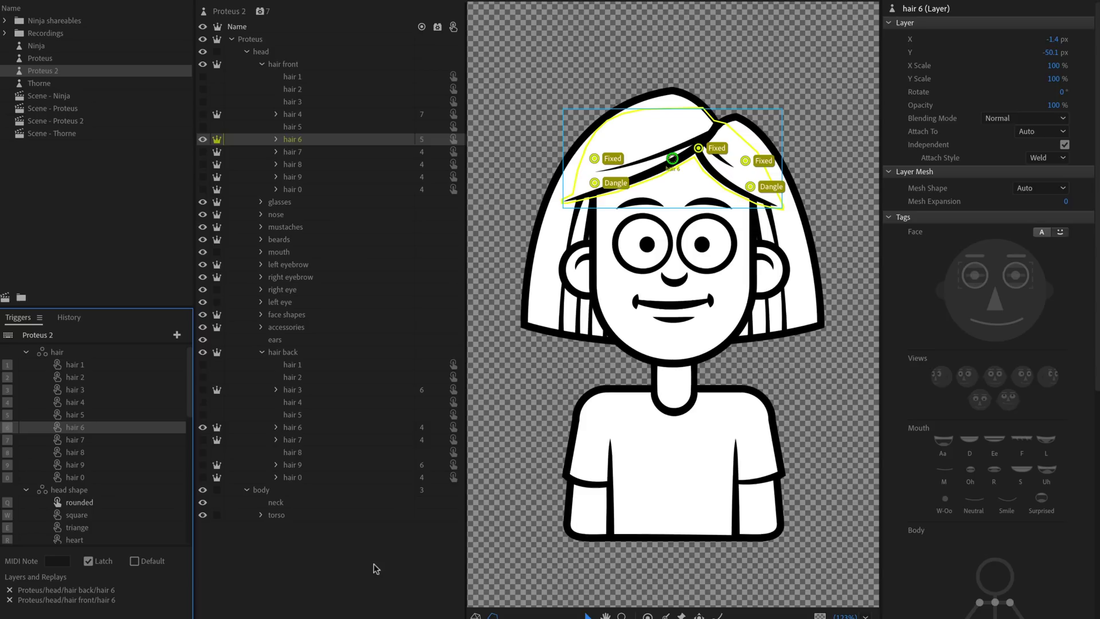
Expand the glasses and mustaches groups, then deselect hair 6 to show puppet settings.
left_click(262, 202)
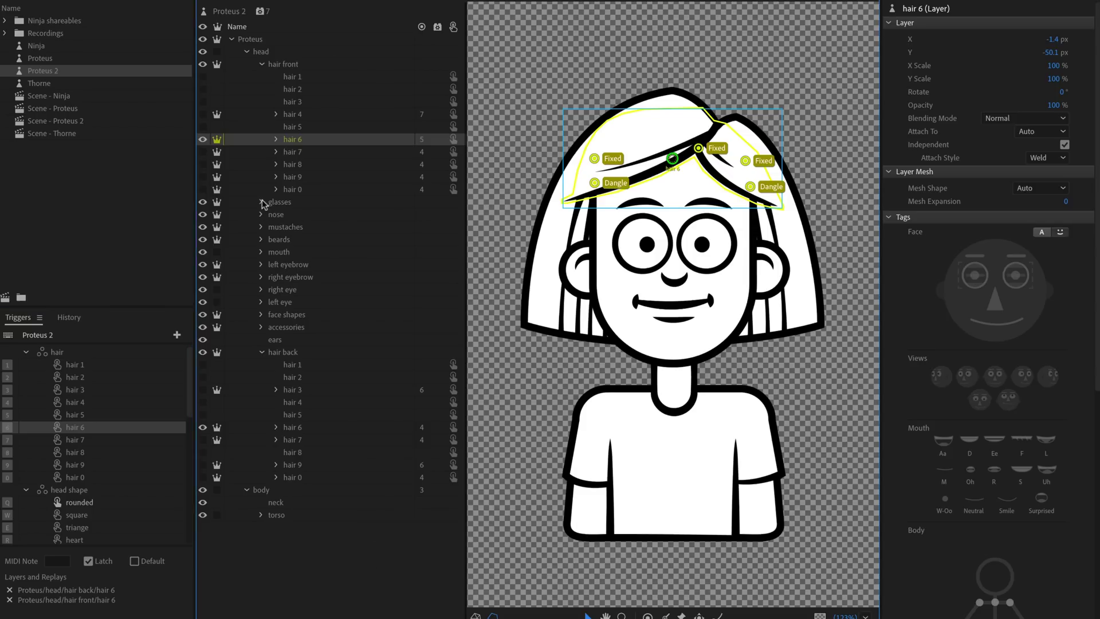
left_click(262, 290)
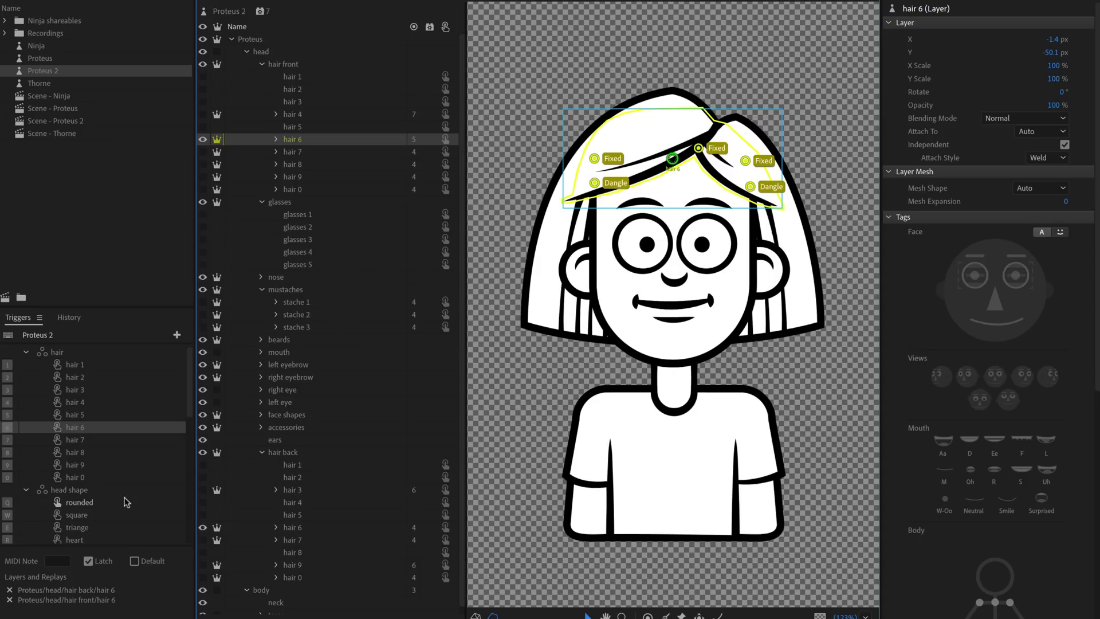
scroll(144, 401, "down", 10)
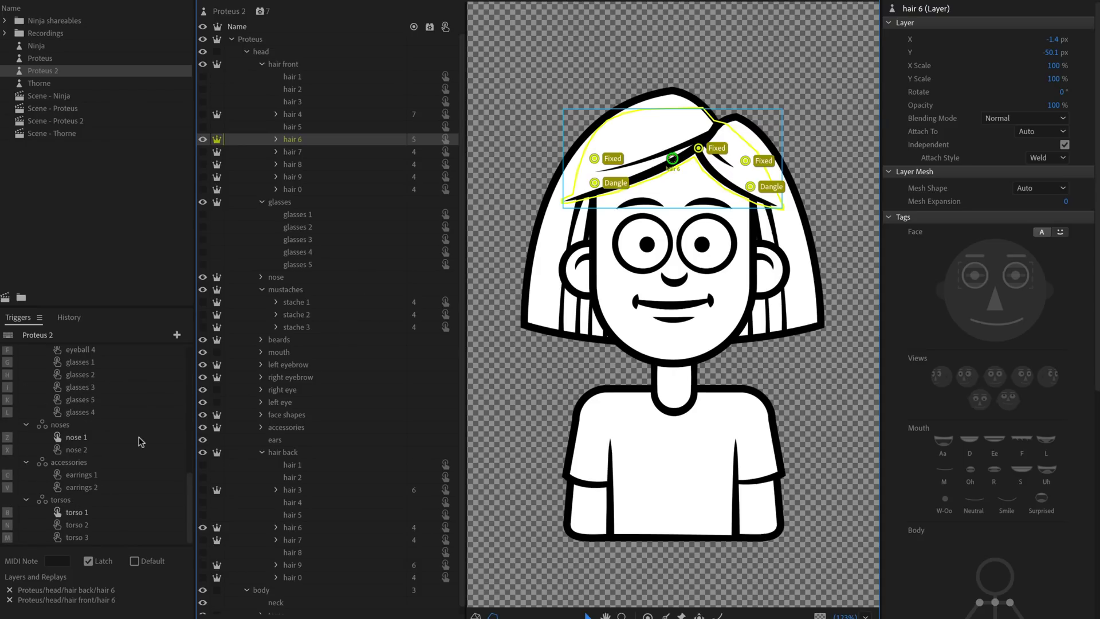
left_click(351, 502)
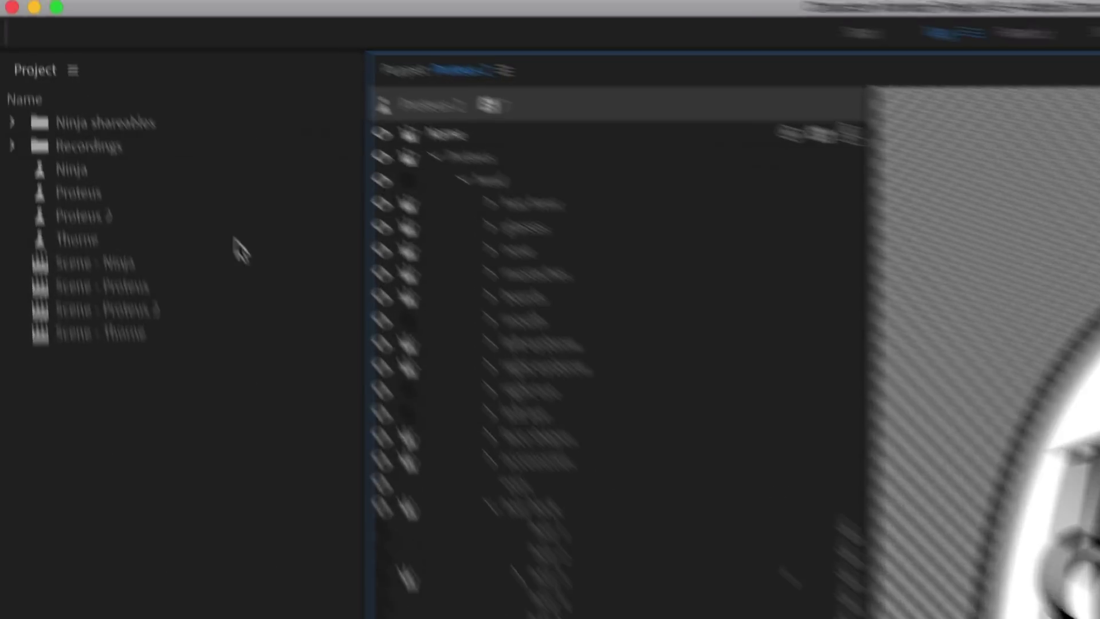
Select Proteus 2 in the Project panel and use Edit > Edit Original.
left_click(89, 70)
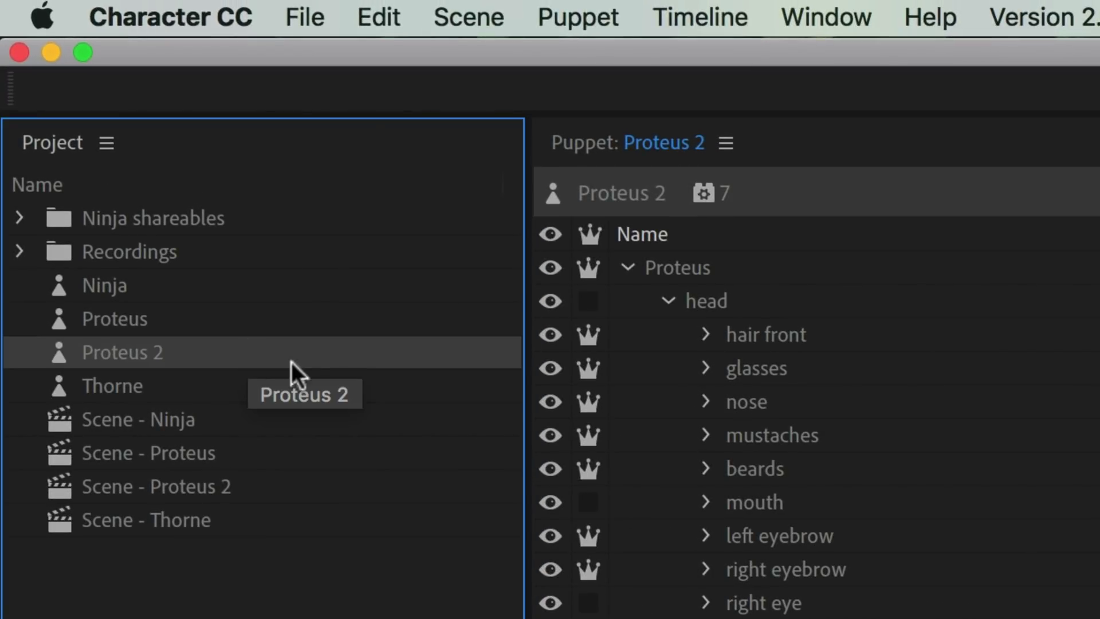
left_click(382, 14)
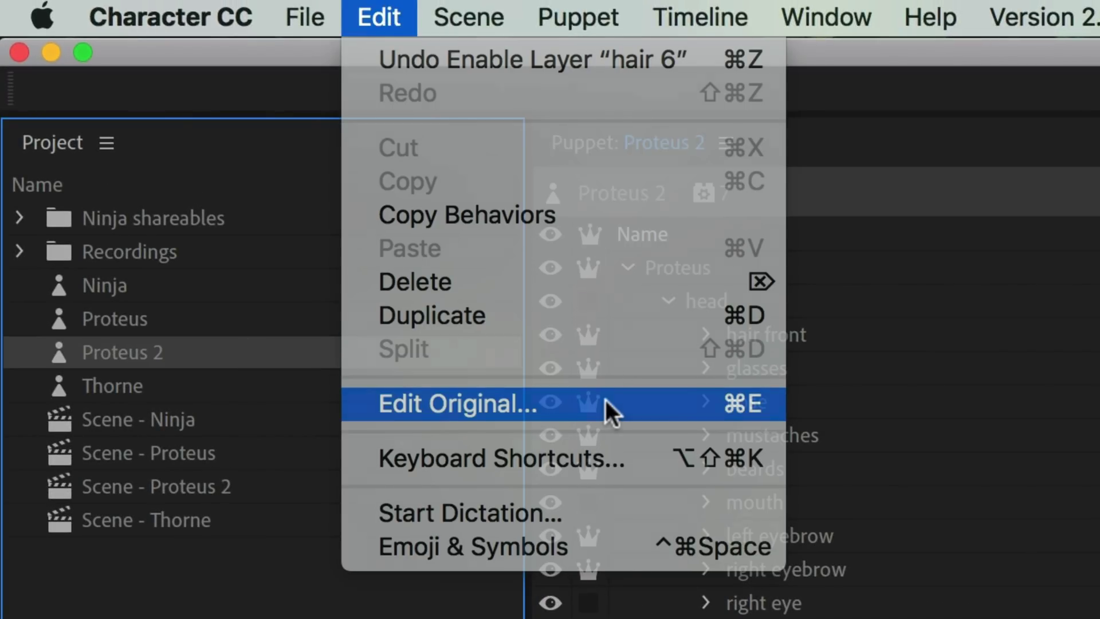
left_click(606, 400)
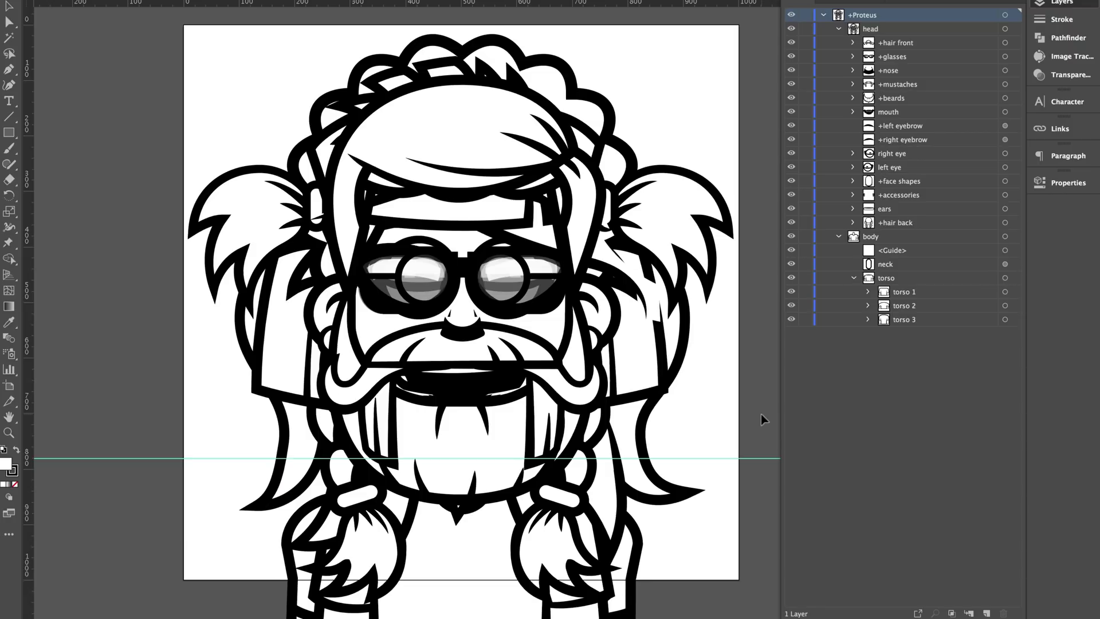
Delete the +mustaches and +beards layers from the Proteus artwork.
left_click(910, 86)
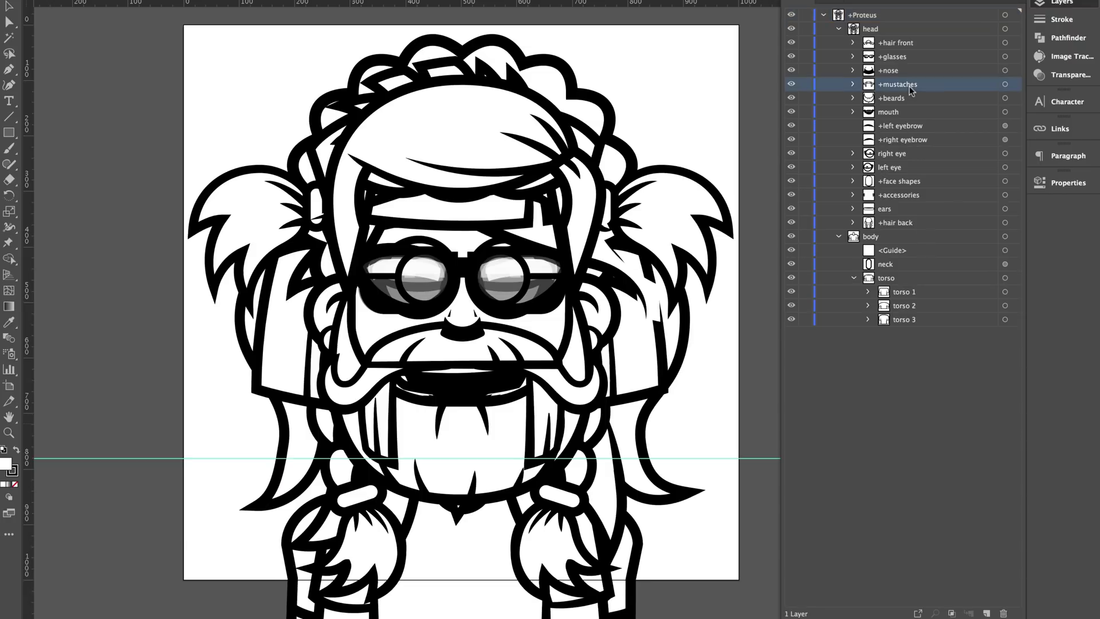
left_click_drag(1010, 352, 1003, 613)
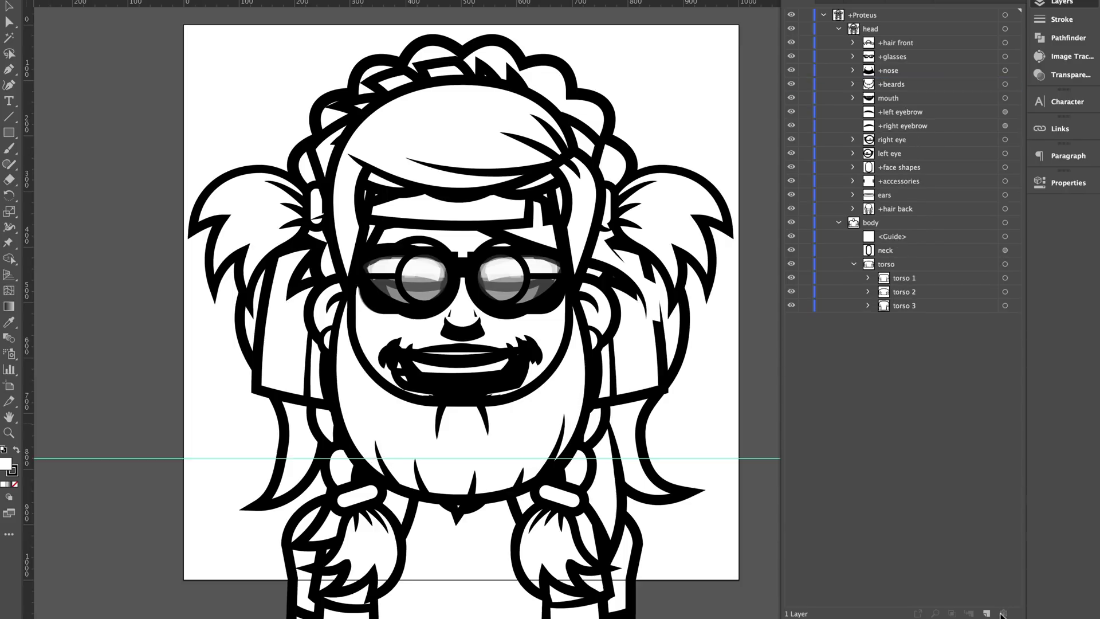
left_click(915, 86)
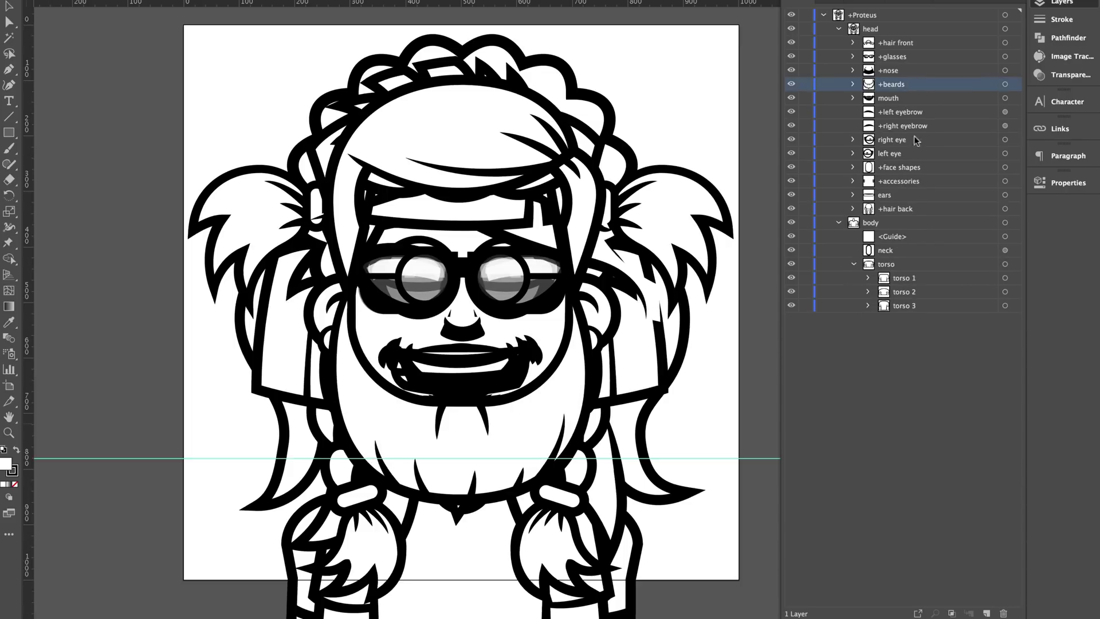
left_click(1003, 612)
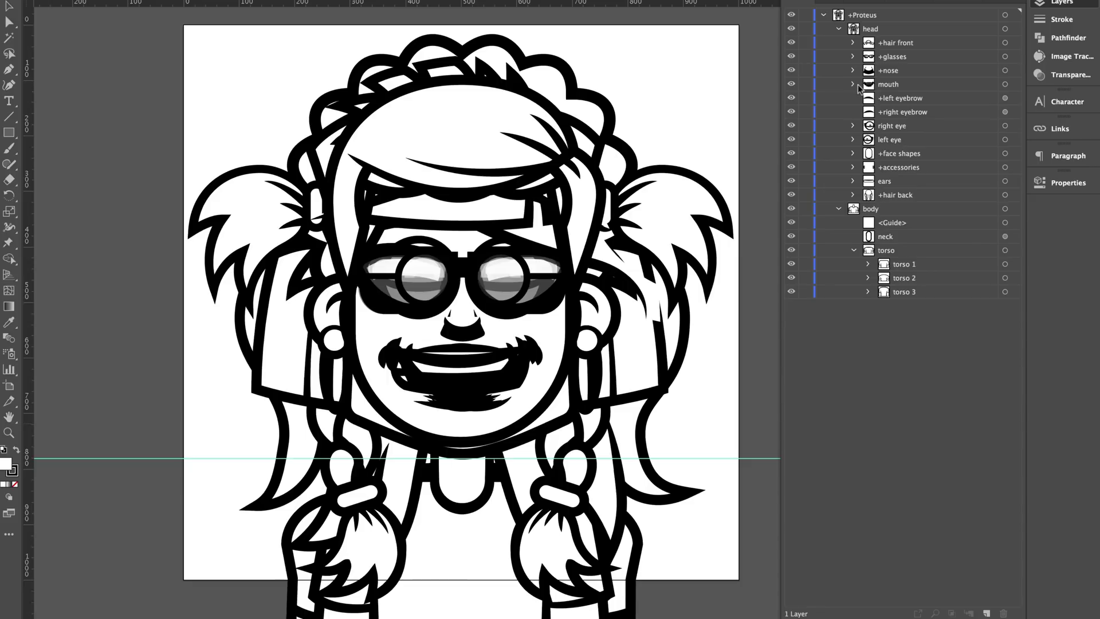
Delete the triange, square and heart face shape layers, keeping only rounded.
left_click(852, 153)
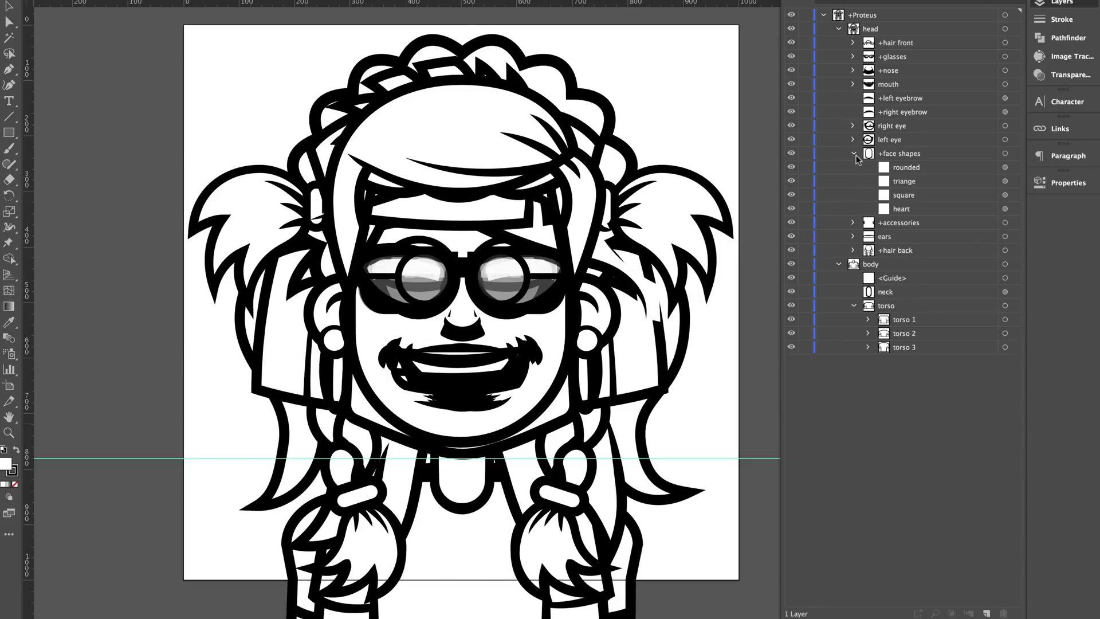
left_click(925, 184)
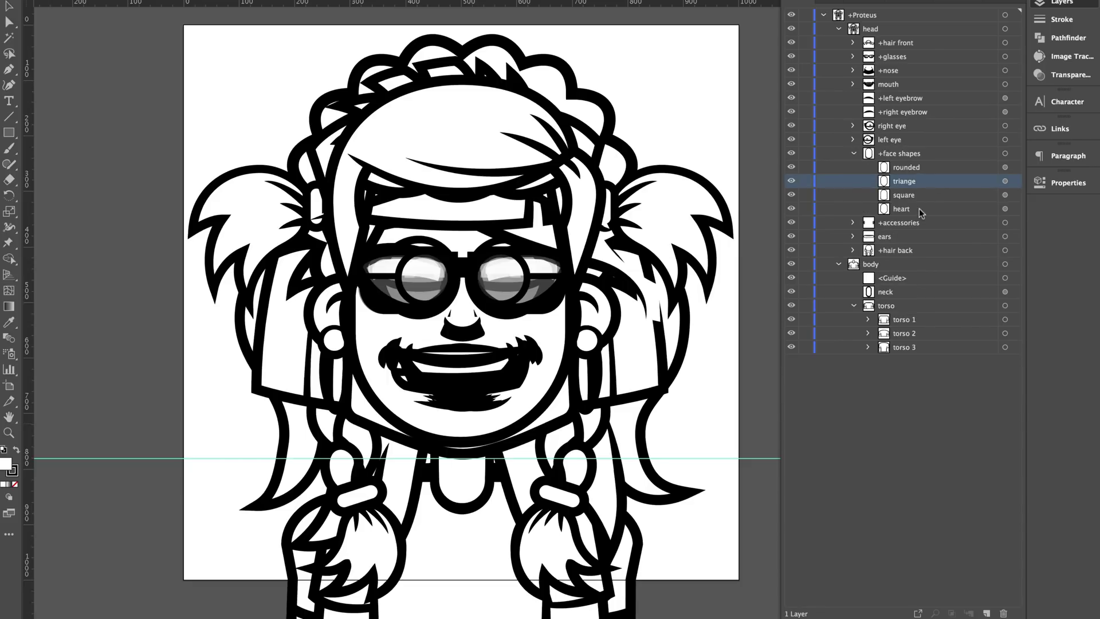
left_click(919, 208, "shift")
left_click(1003, 613)
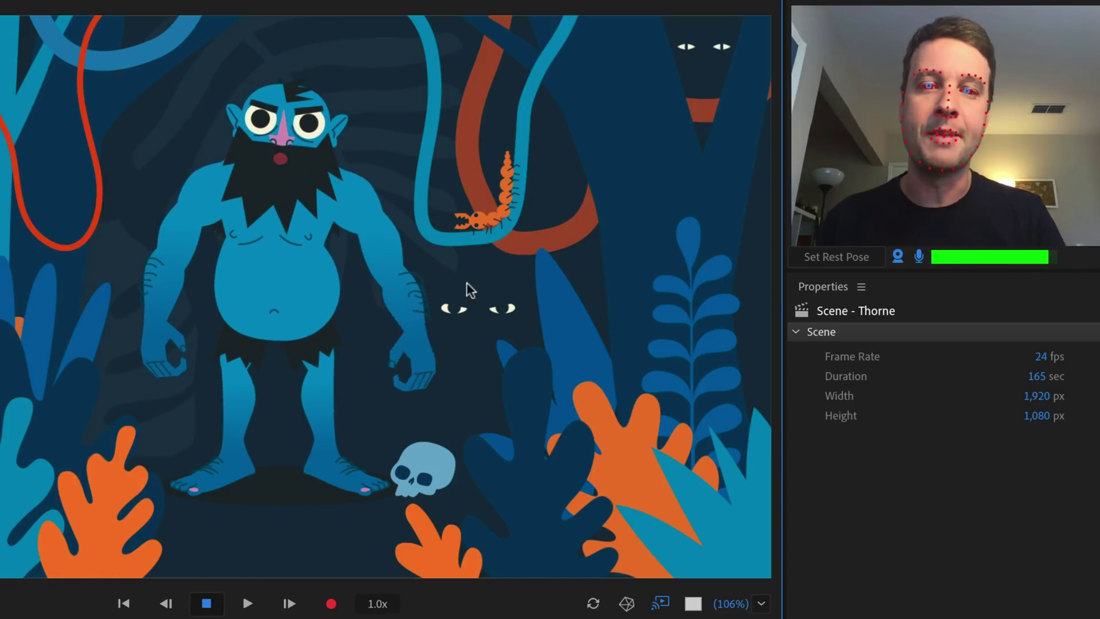
Drag Thorne's hands: one up to the hanging vine, the other toward his belly.
left_click_drag(466, 282, 459, 180)
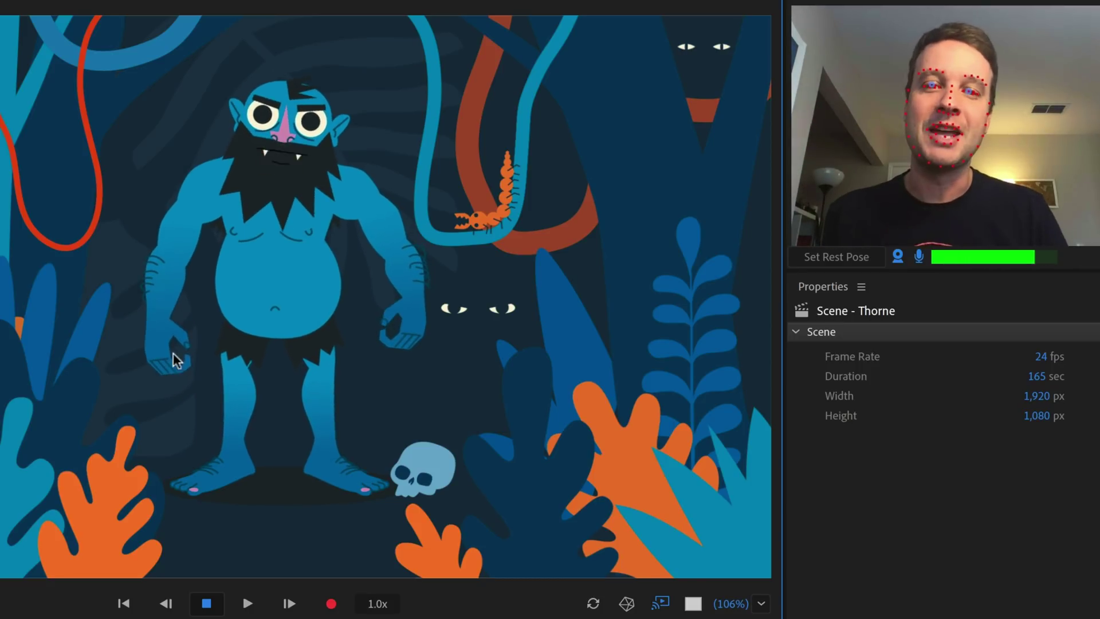
mouse_move(173, 353)
left_mouse_down()
mouse_move(238, 336)
mouse_move(269, 293)
mouse_move(221, 338)
mouse_move(172, 350)
left_mouse_up()
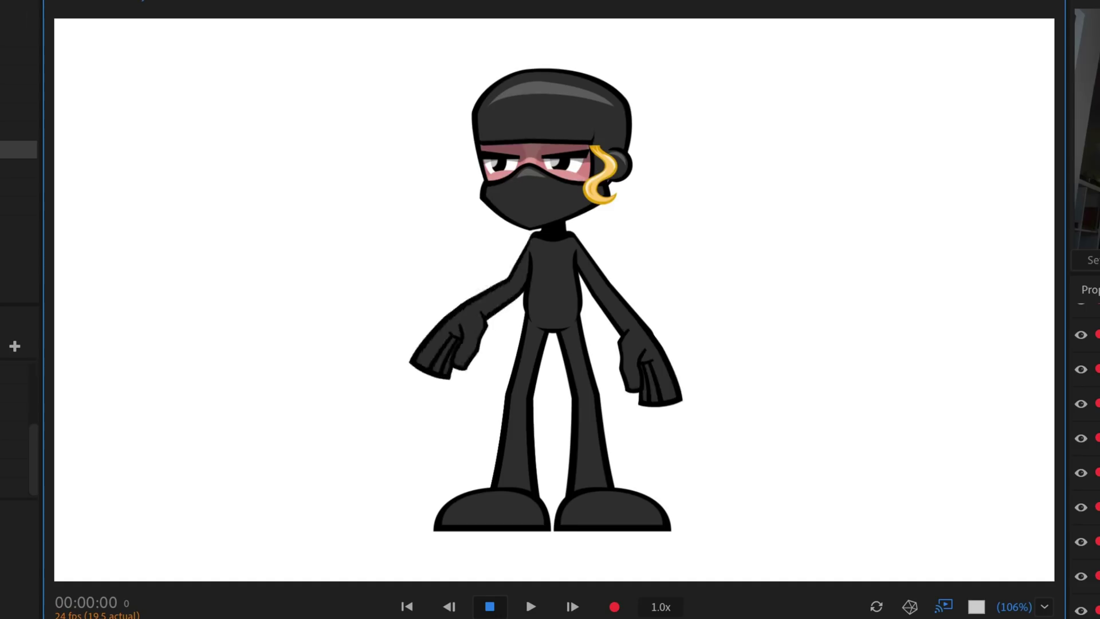